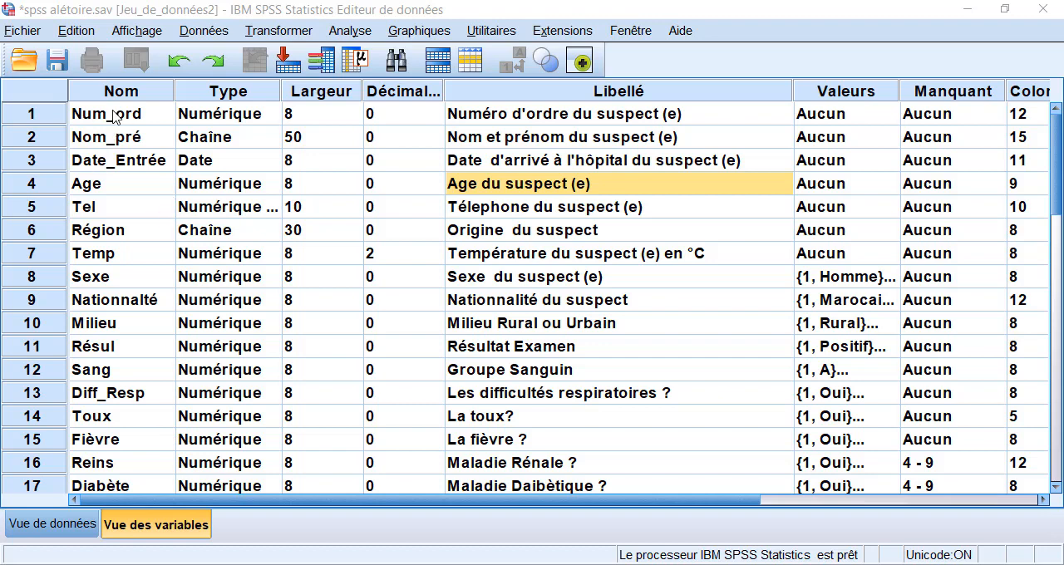
- Export the dataset from the data view to an Excel 2007 à 2010 (*.xlsx) file named "classeur de données spss v1"
scroll(123, 99, down, 4)
scroll(133, 254, up, 2)
scroll(133, 253, up, 2)
click(39, 529)
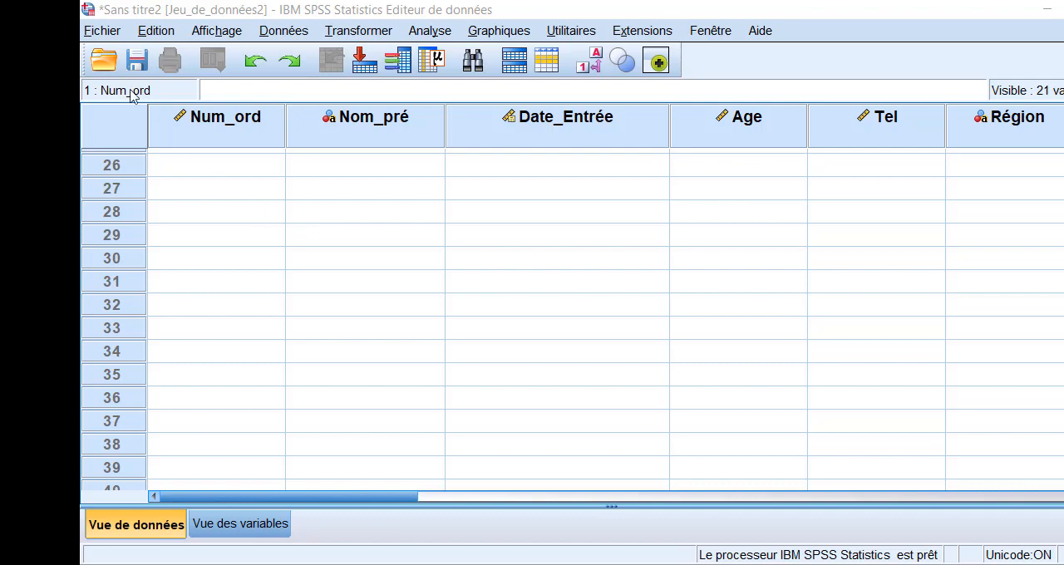
click(106, 37)
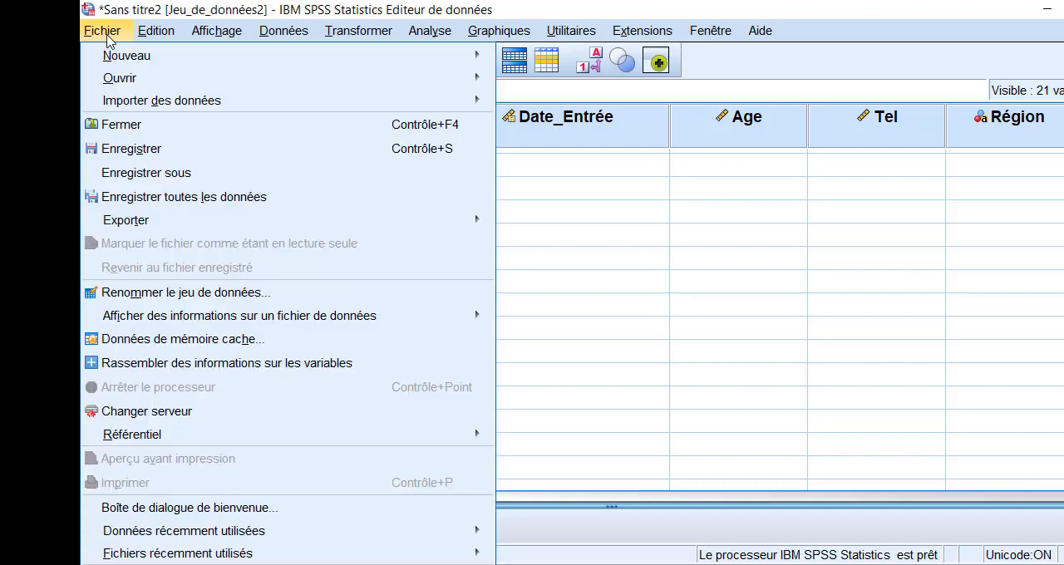
mouse_move(340, 228)
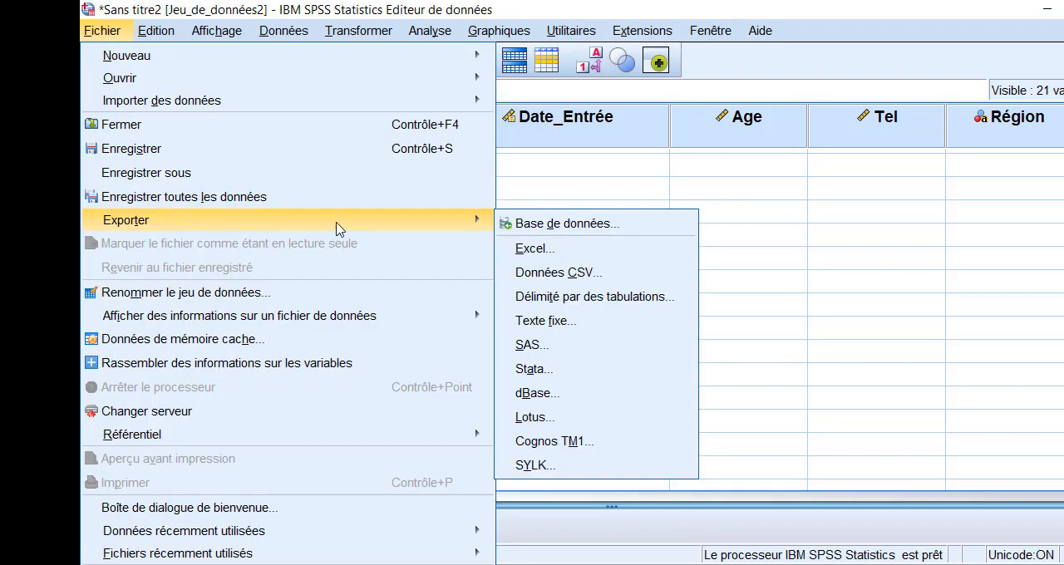
click(524, 249)
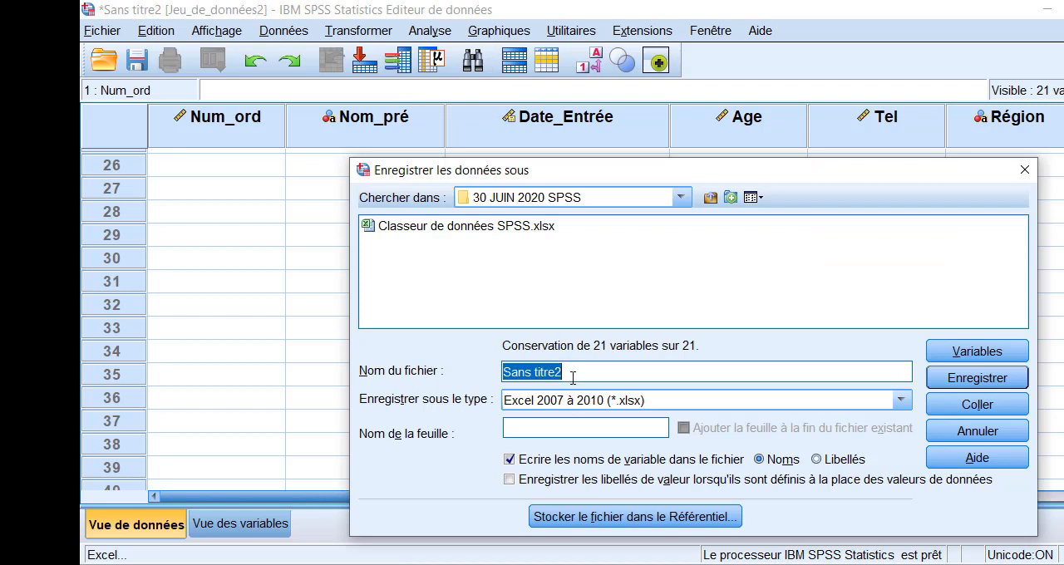
text(classeur de do)
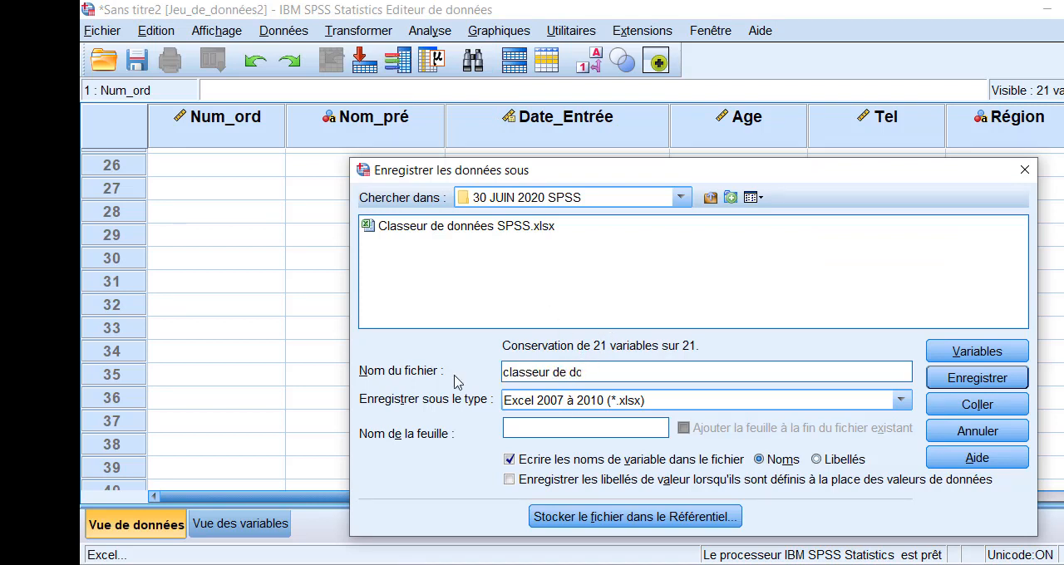
text(nnées spss v1)
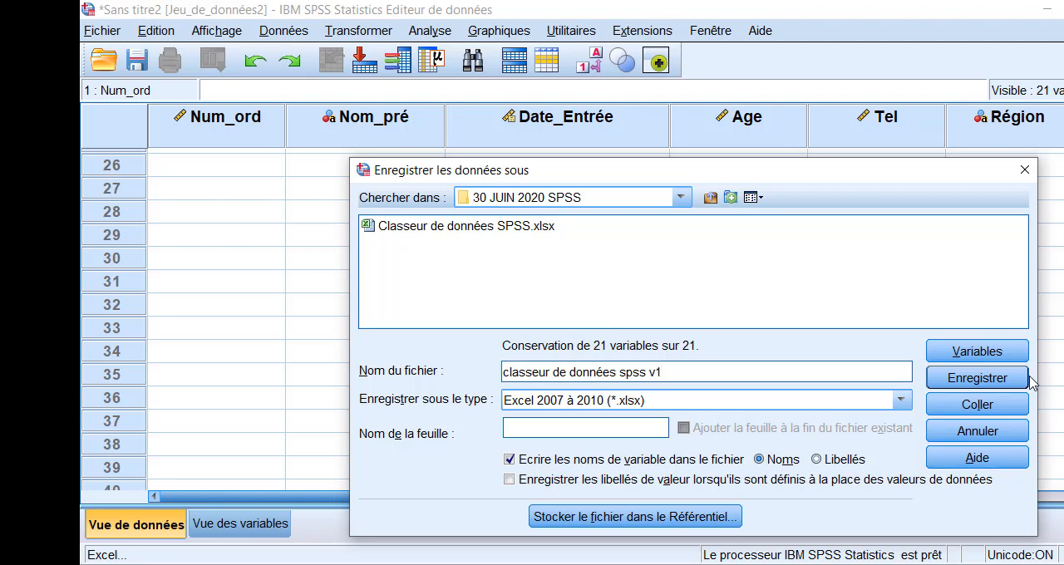
click(1001, 380)
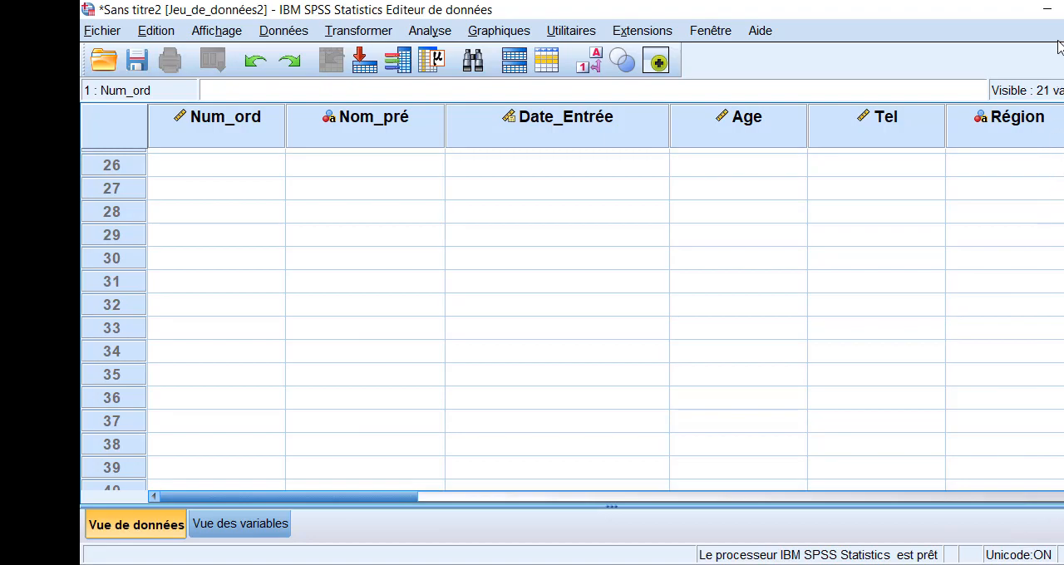
- Switch to Microsoft Excel and open the workbook "classeur de données spss v1" from the 30 JUIN 2020 SPSS folder
click(1046, 12)
click(1046, 11)
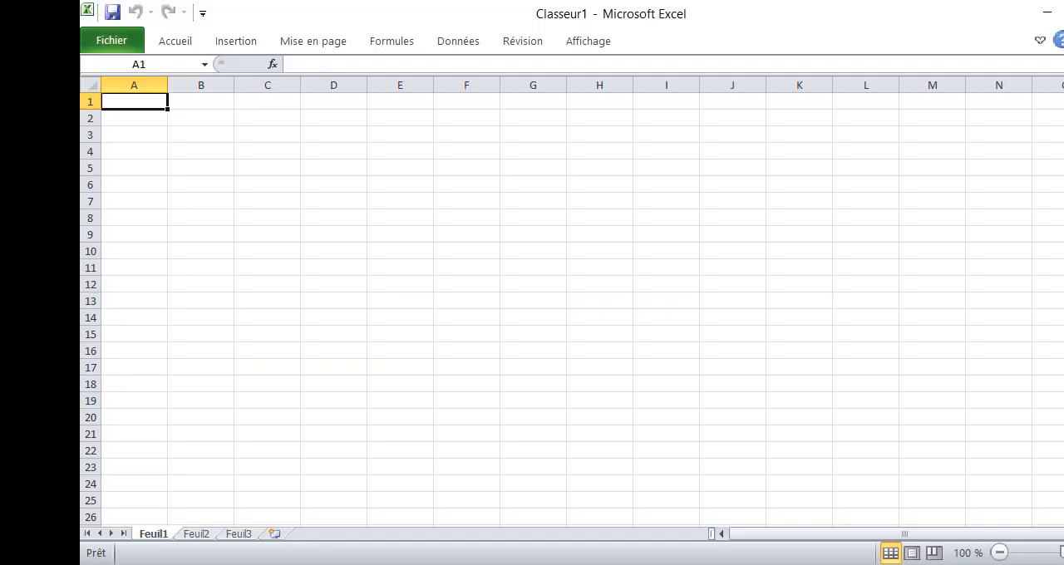
click(111, 41)
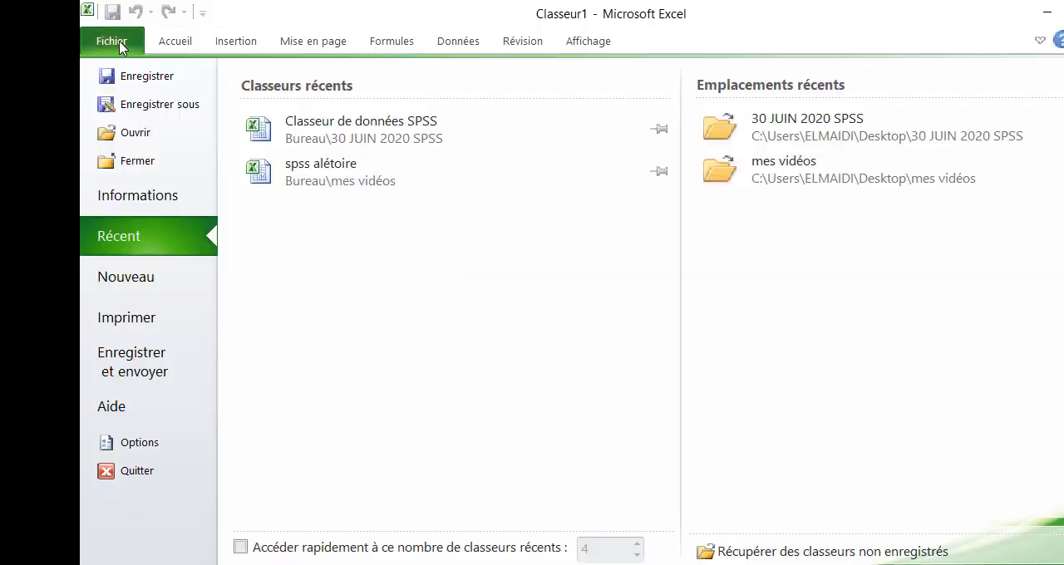
click(137, 132)
click(332, 120)
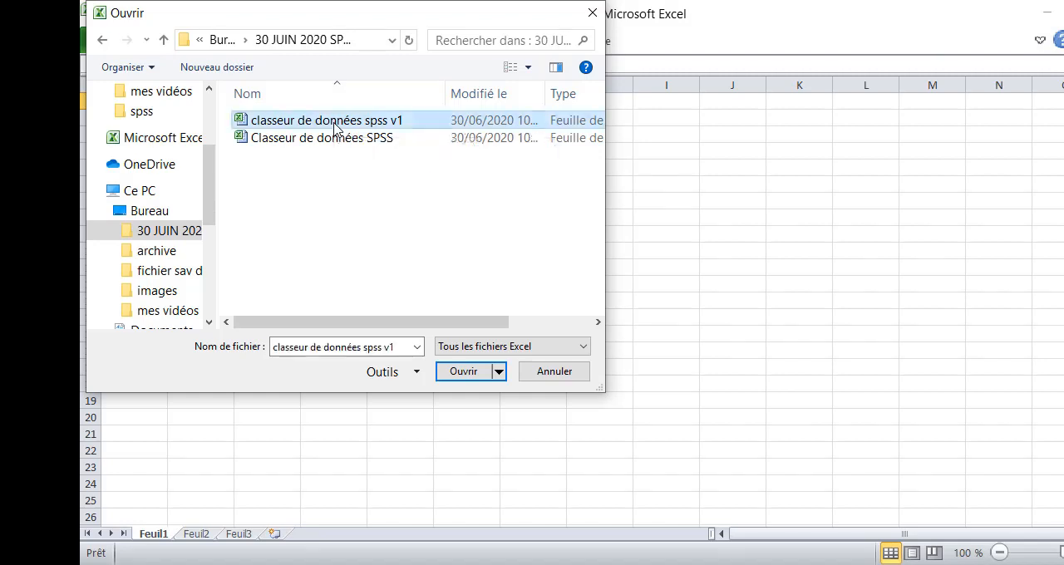
double_click(333, 121)
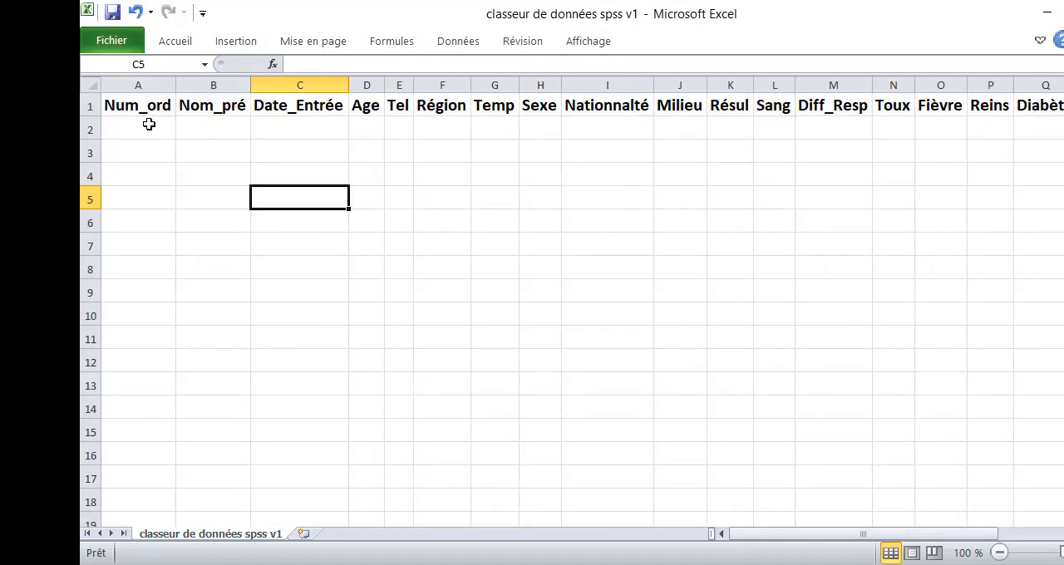
- Start the Num_ord numbering with 1 in cell A2 and the formula =A2+1 in cell A3
click(150, 127)
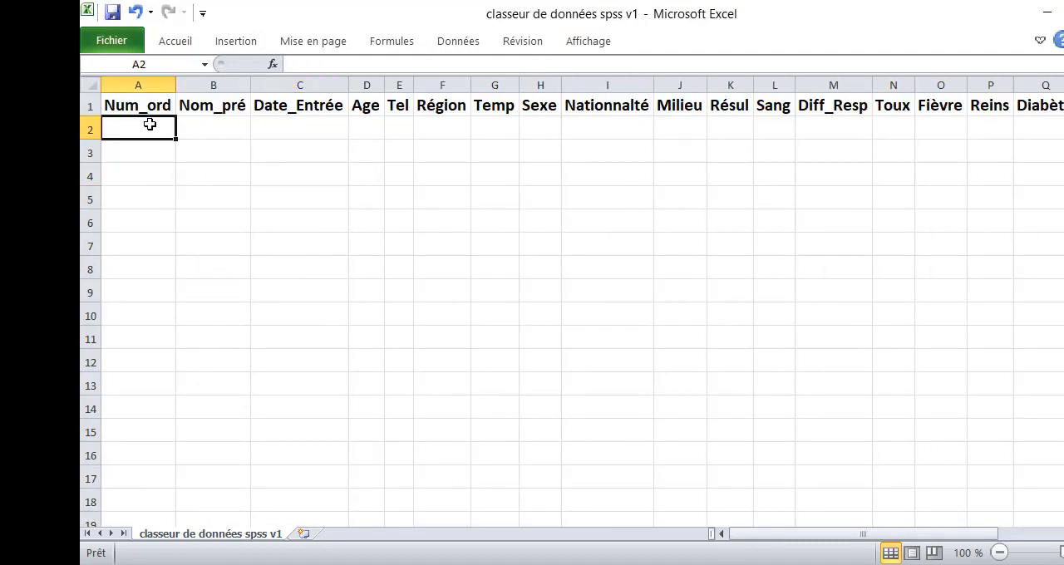
text(1)
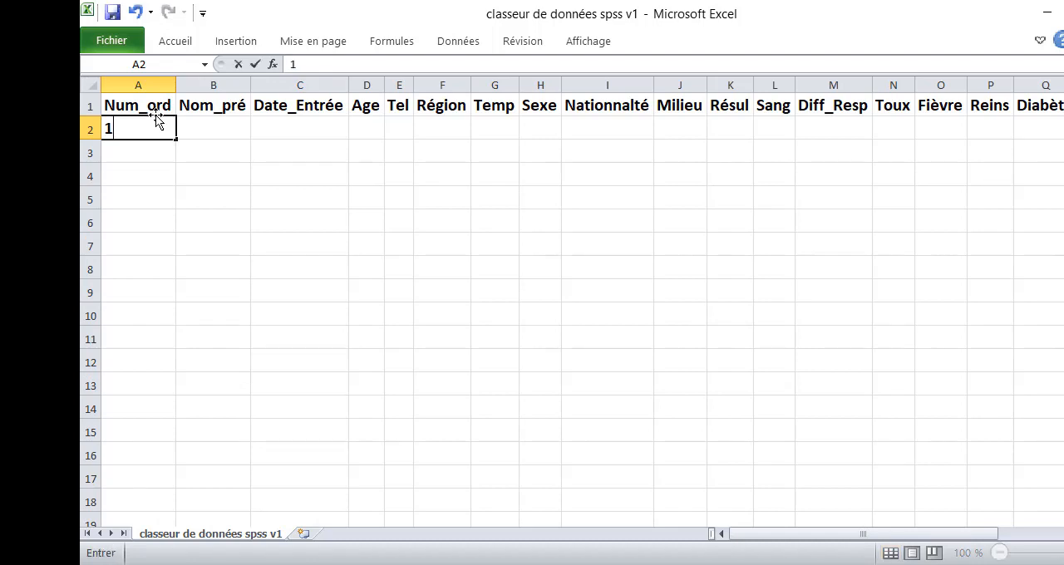
key(Return)
text(=)
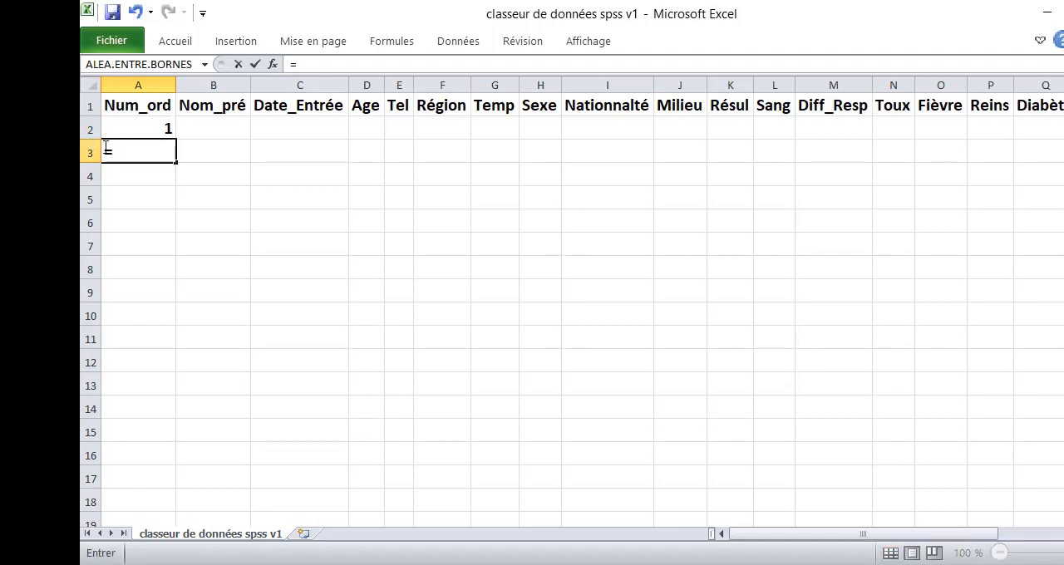
click(148, 126)
text(+2)
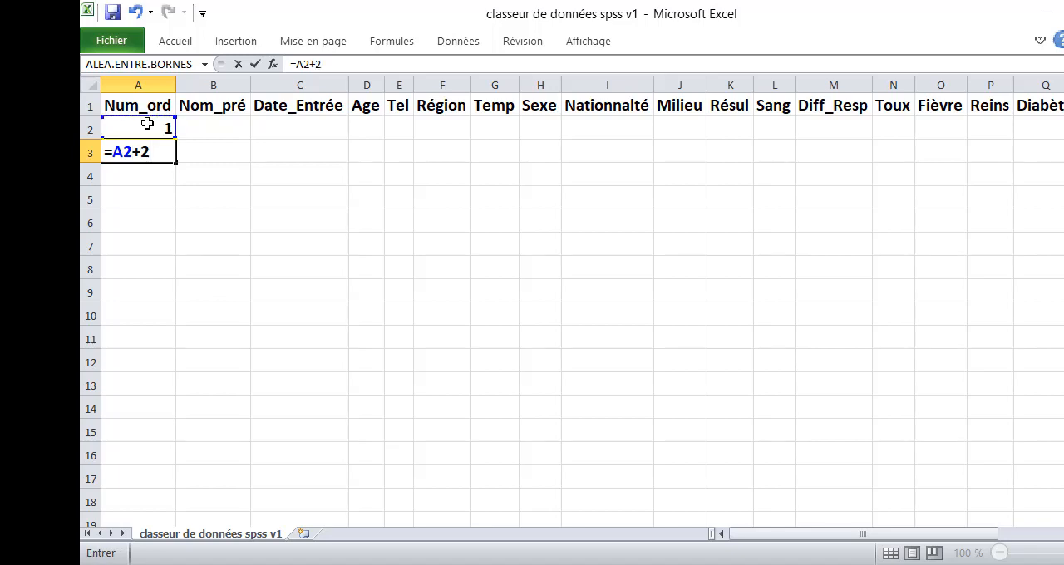
key(BackSpace)
text(1)
key(Return)
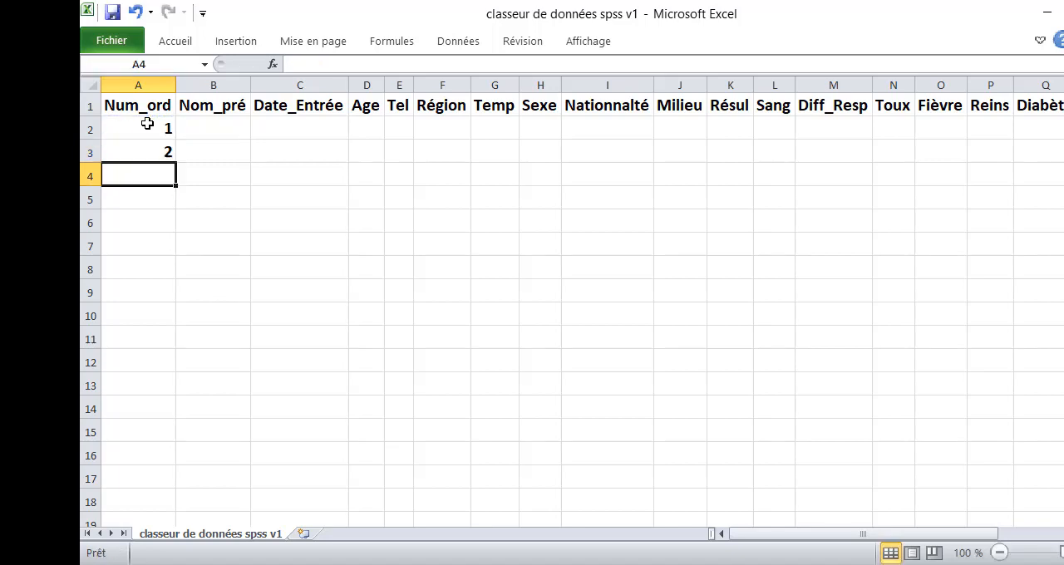
- Enter the formula ="NP_" & A2 in cell B2 under Nom_pré and fill it down to B3
click(198, 122)
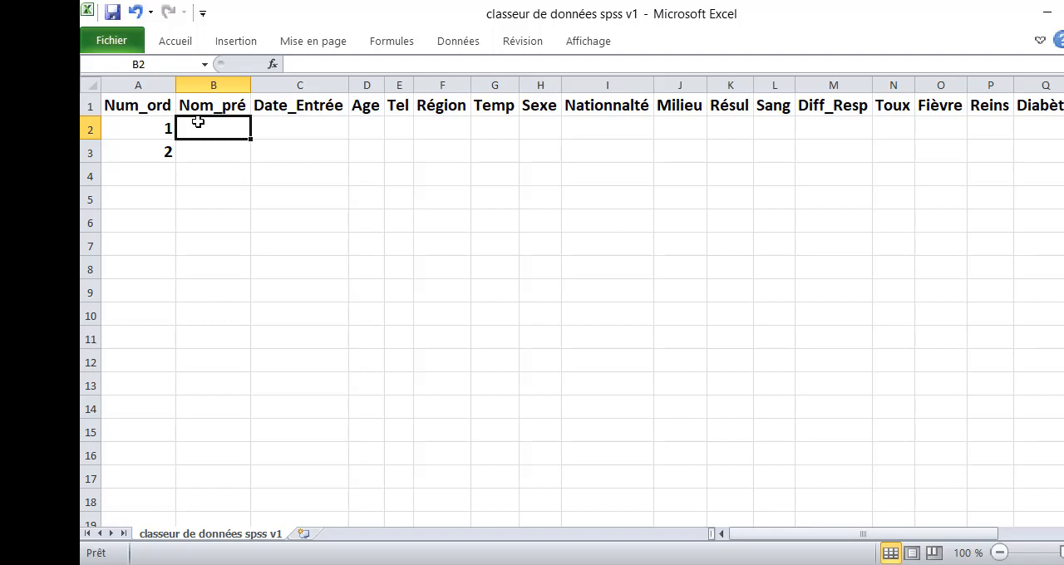
text(=)
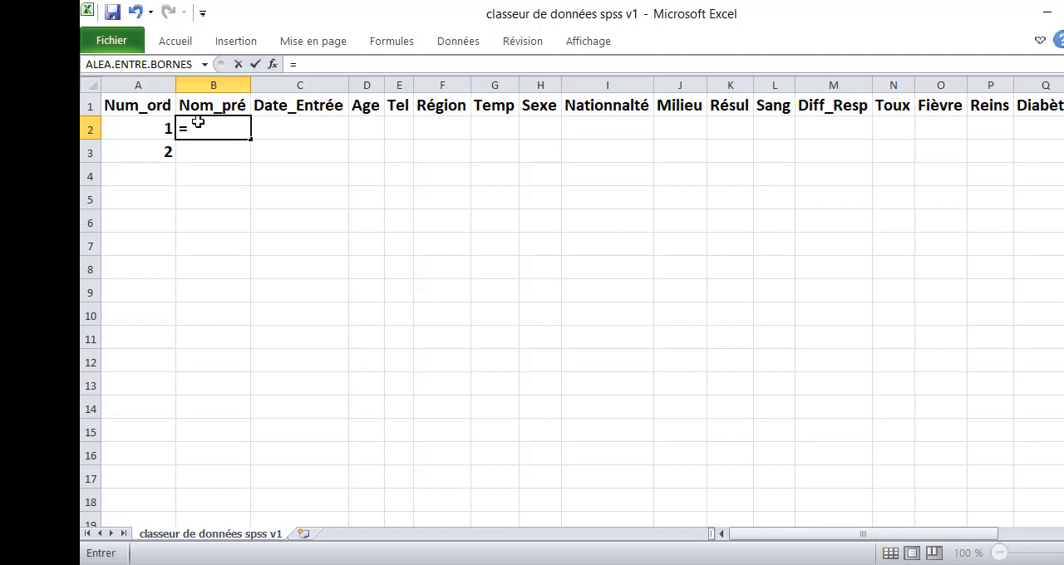
text("NP_" &)
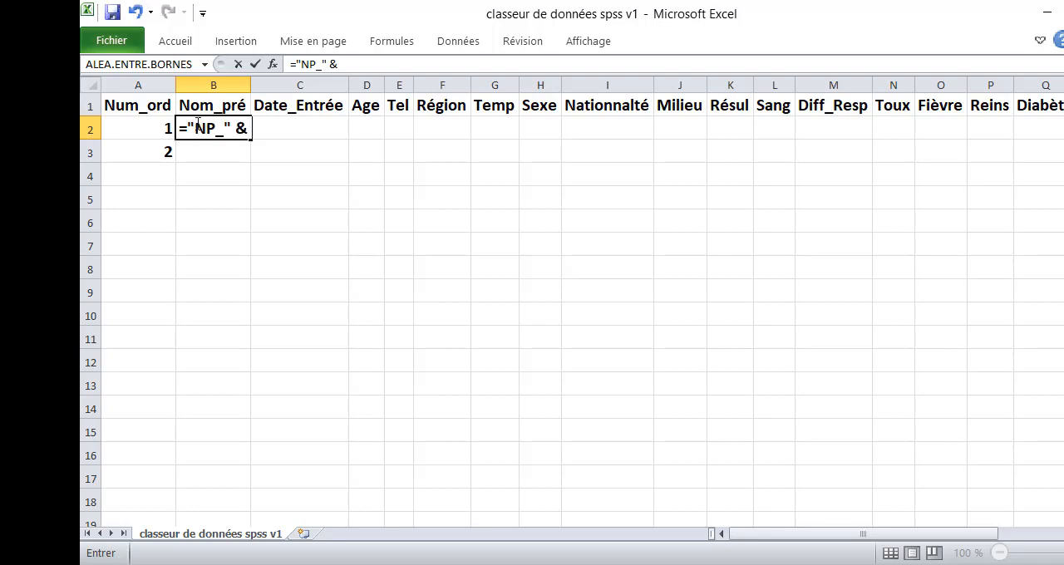
click(156, 129)
key(Return)
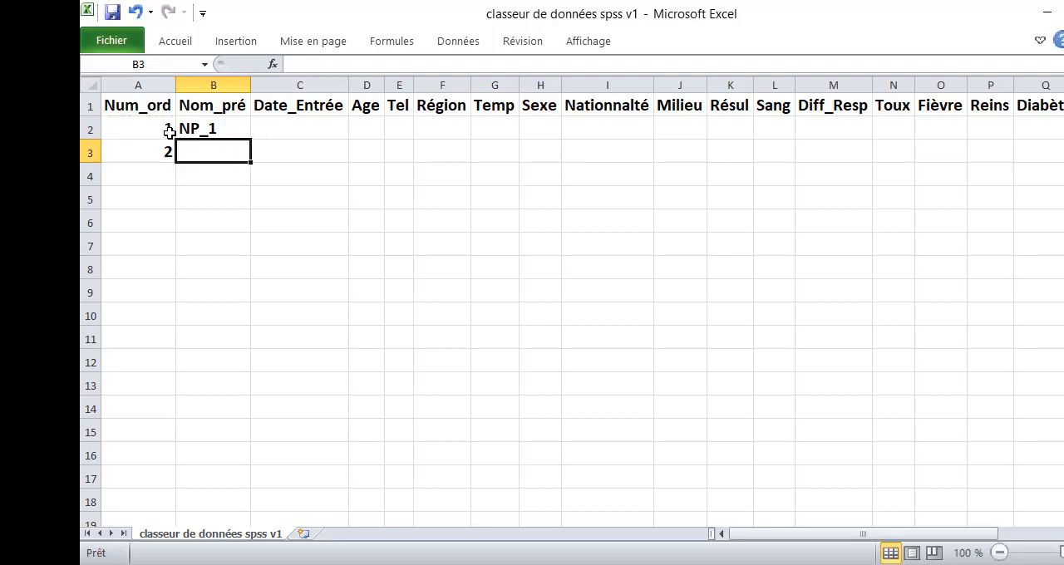
click(214, 135)
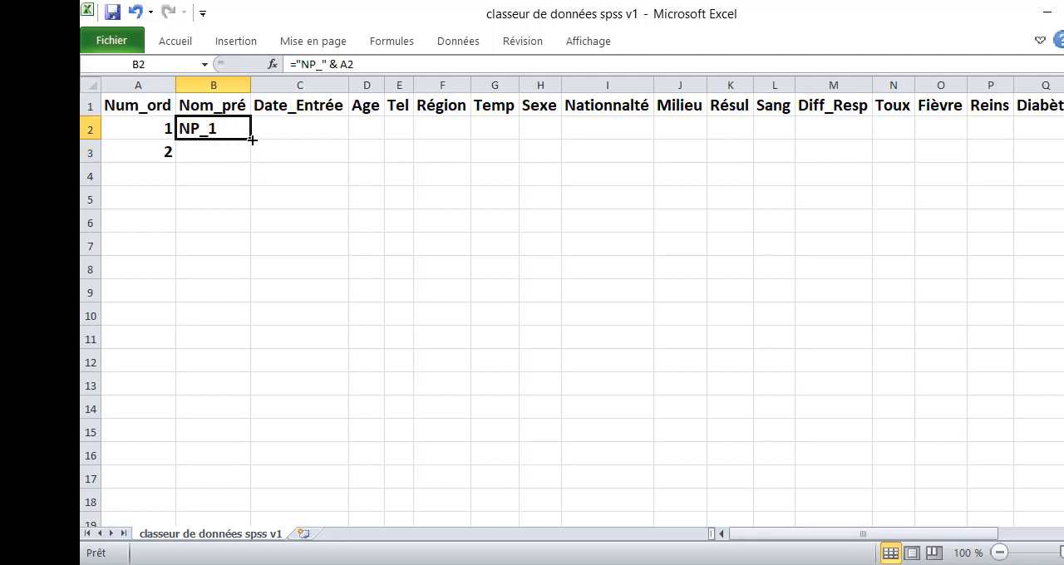
drag(249, 139, 248, 154)
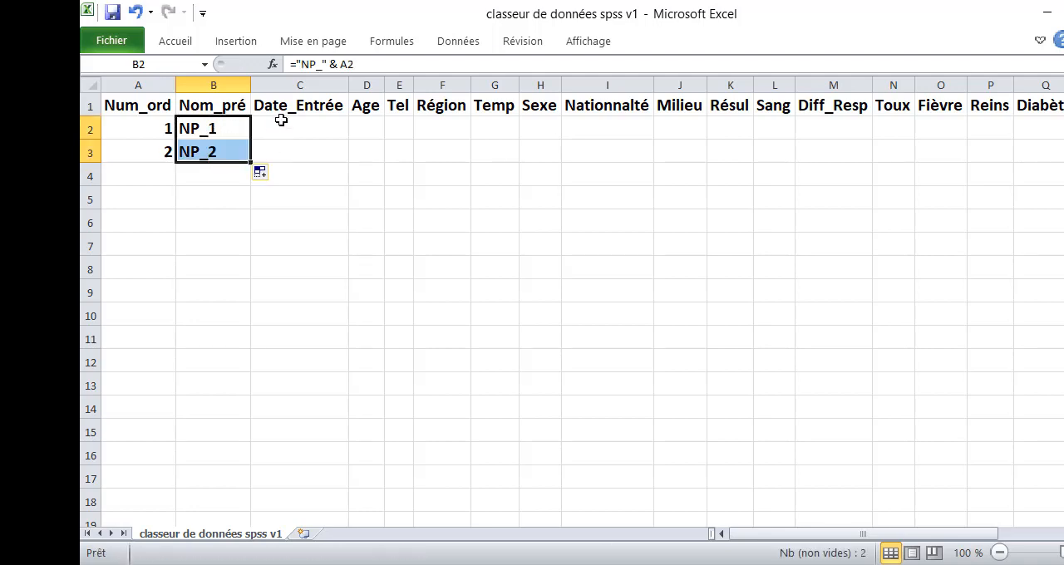
- Widen the Date_Entrée column to about three times its width and enter =AUJOURDHUI() in cell C2
click(282, 119)
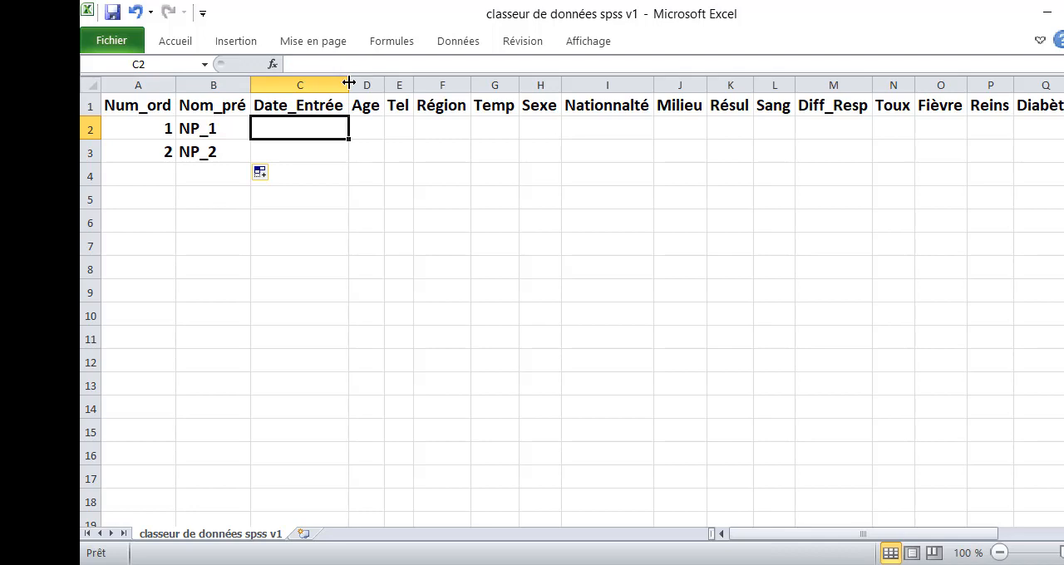
drag(350, 85, 551, 89)
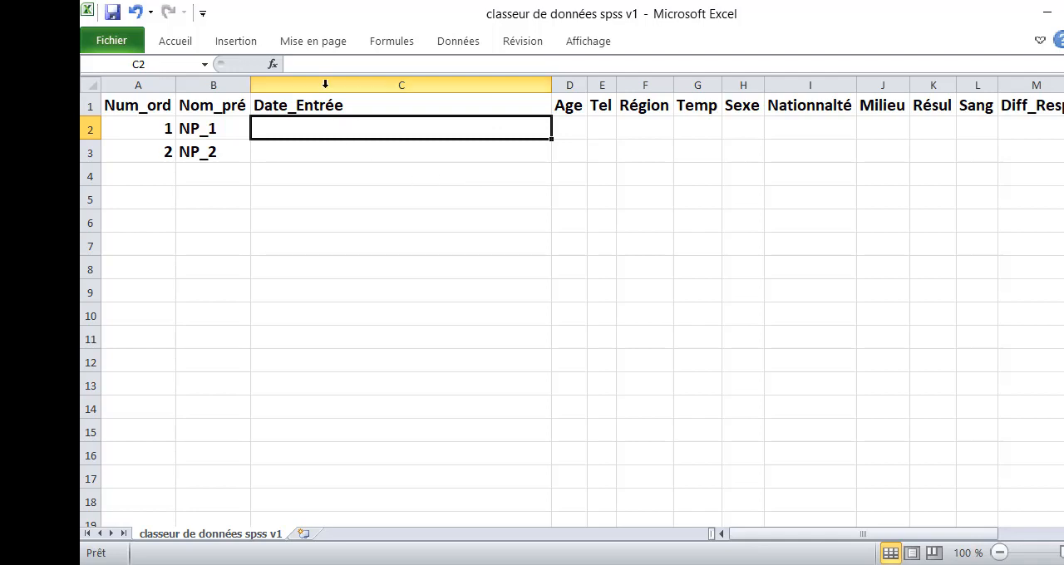
text(=)
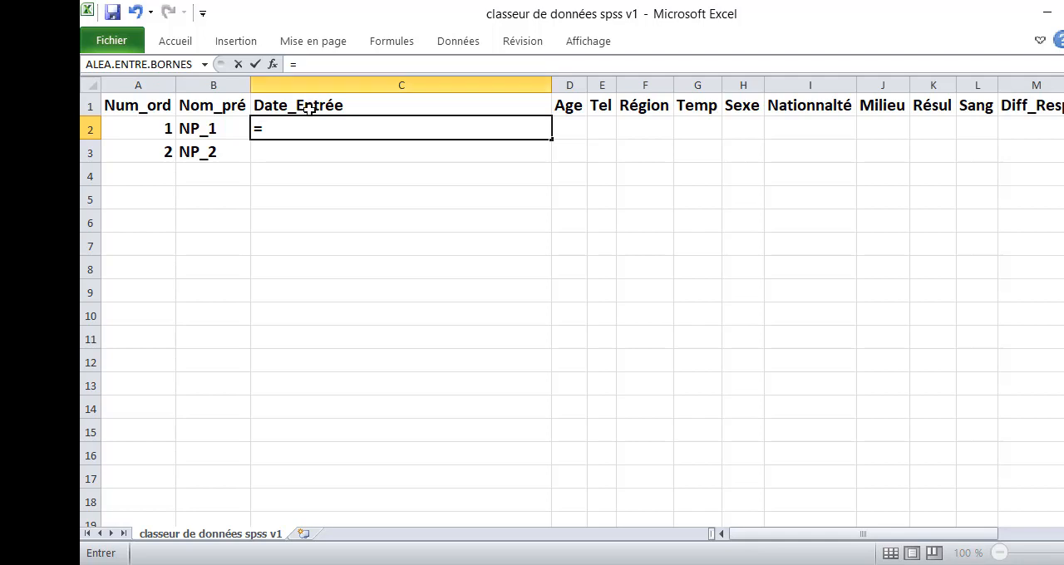
text(au)
double_click(338, 155)
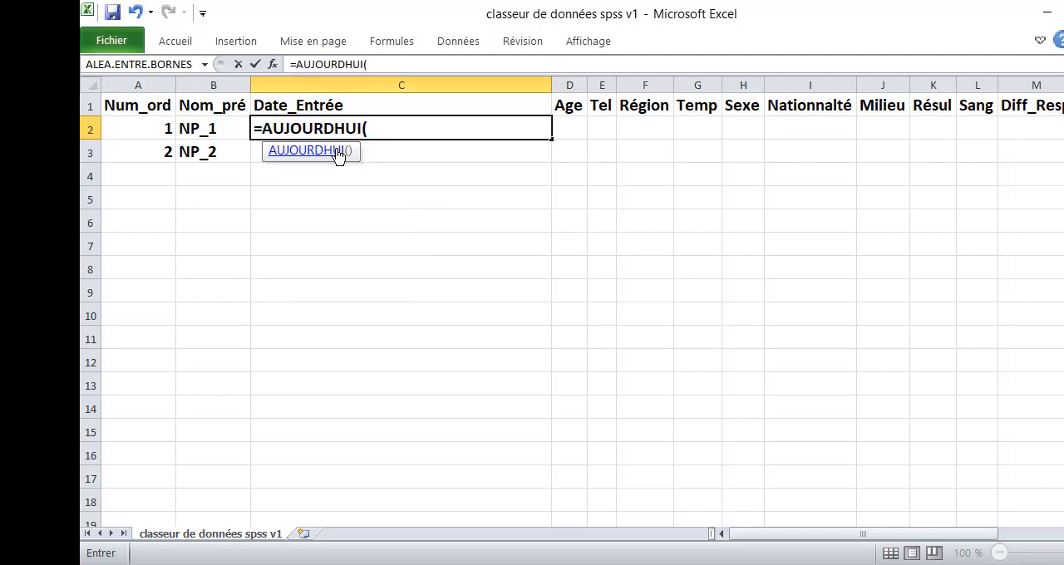
text())
key(Return)
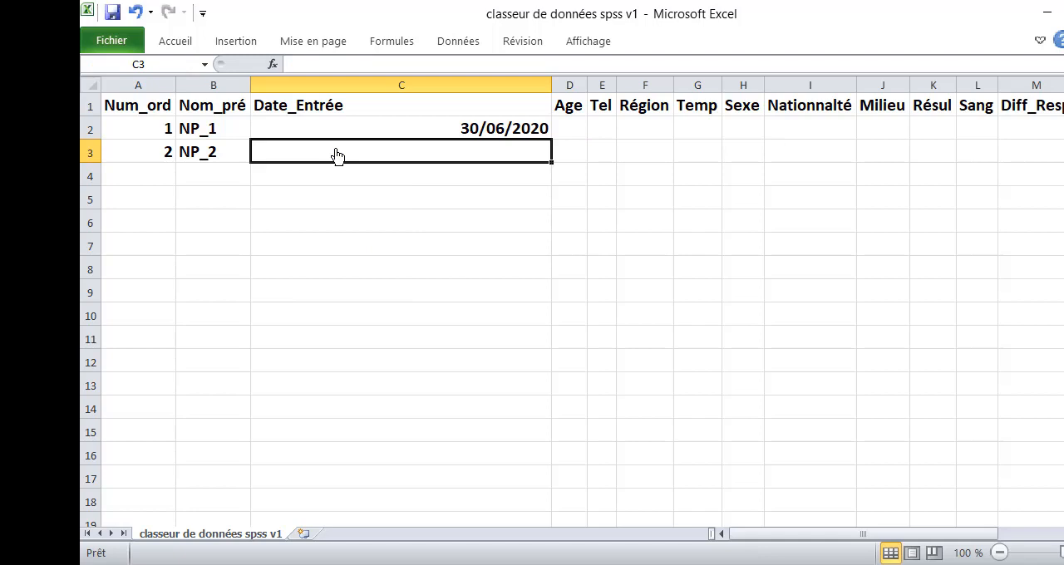
- Change the formula in C2 to =ALEA.ENTRE.BORNES(AUJOURDHUI()-360;AUJOURDHUI()) to generate a random entry date
click(385, 133)
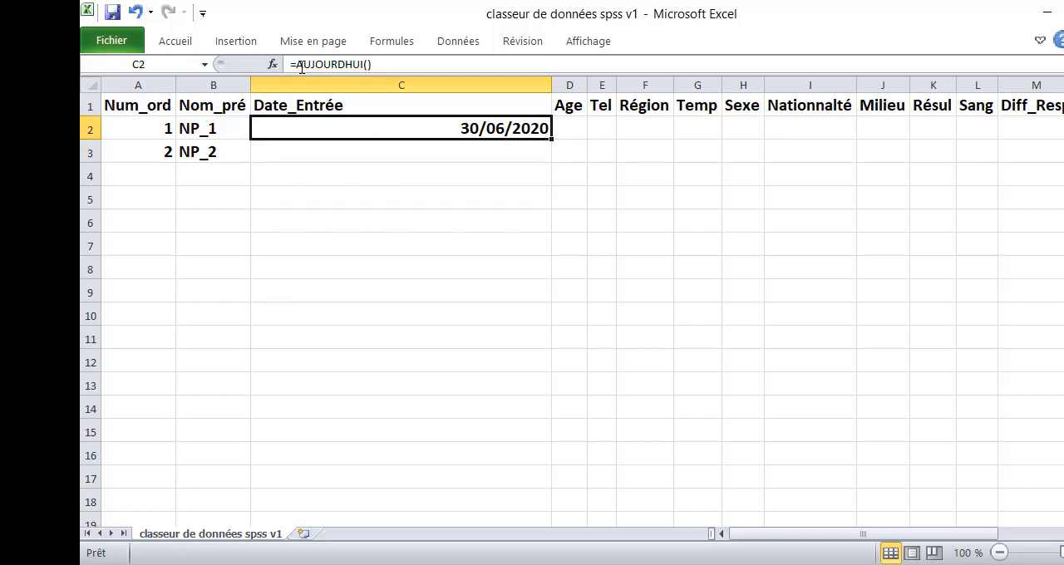
drag(300, 67, 381, 65)
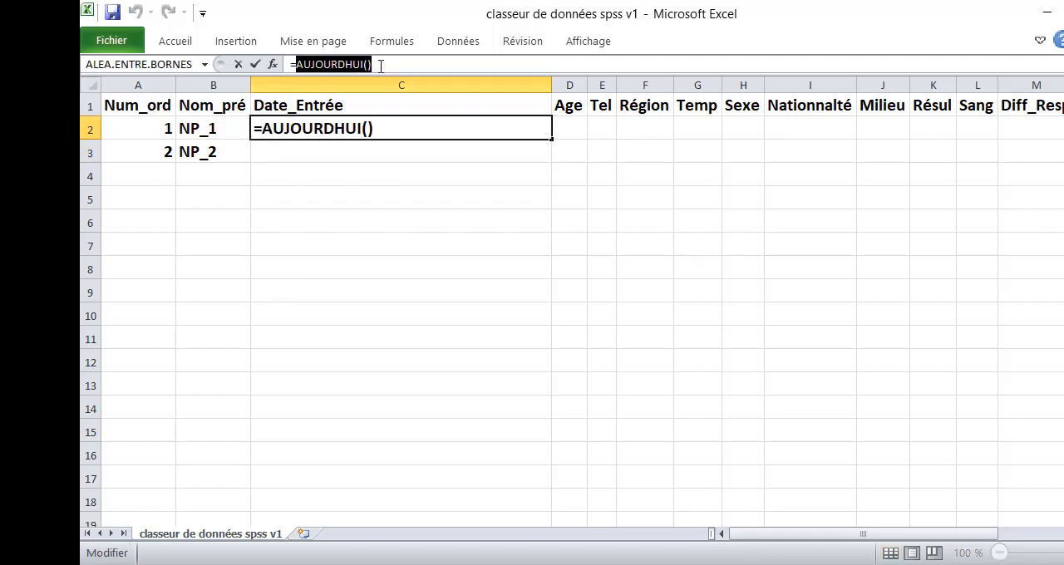
click(296, 64)
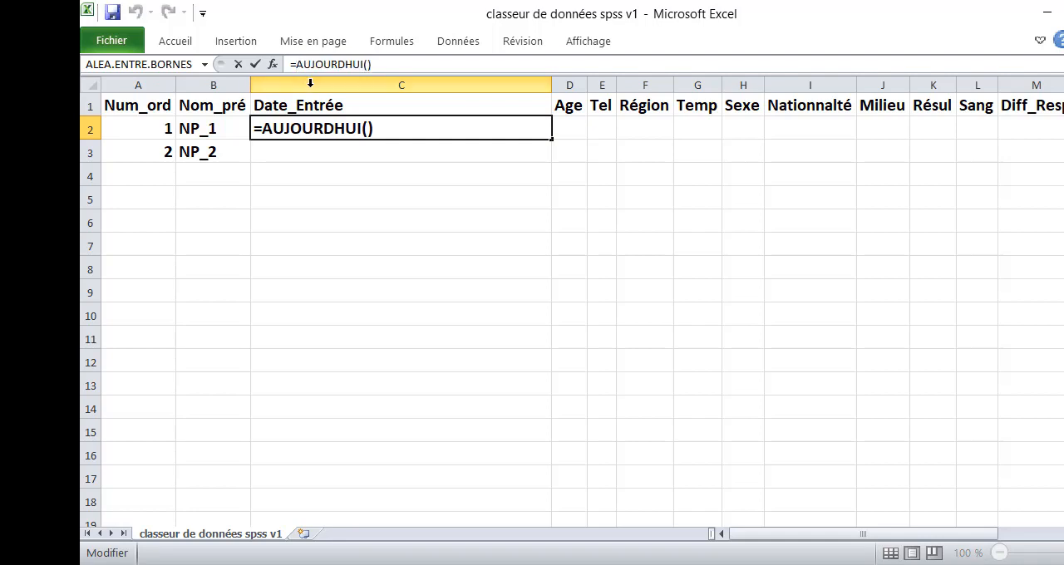
text(A)
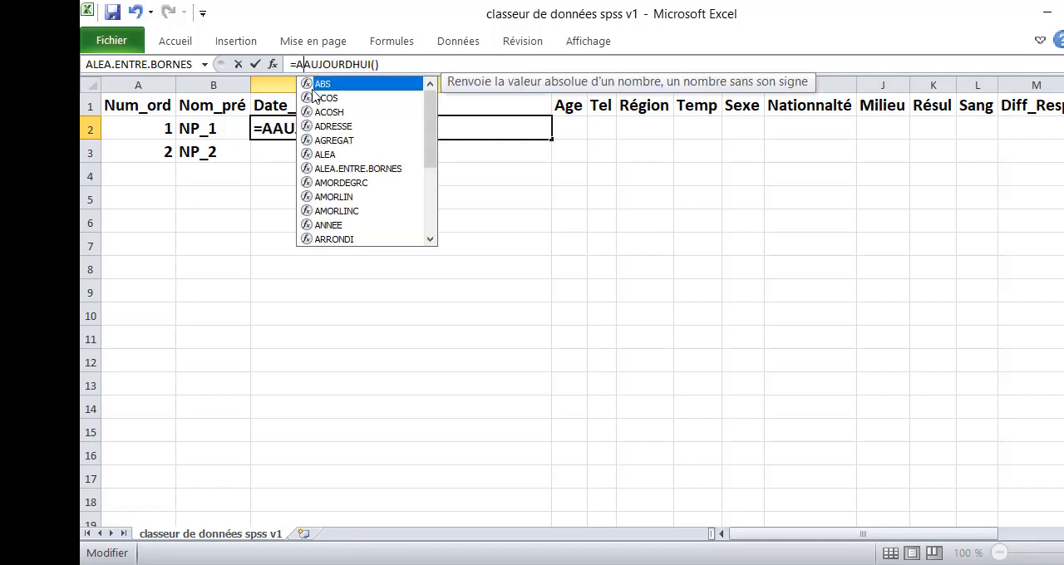
double_click(371, 168)
click(488, 64)
text(-)
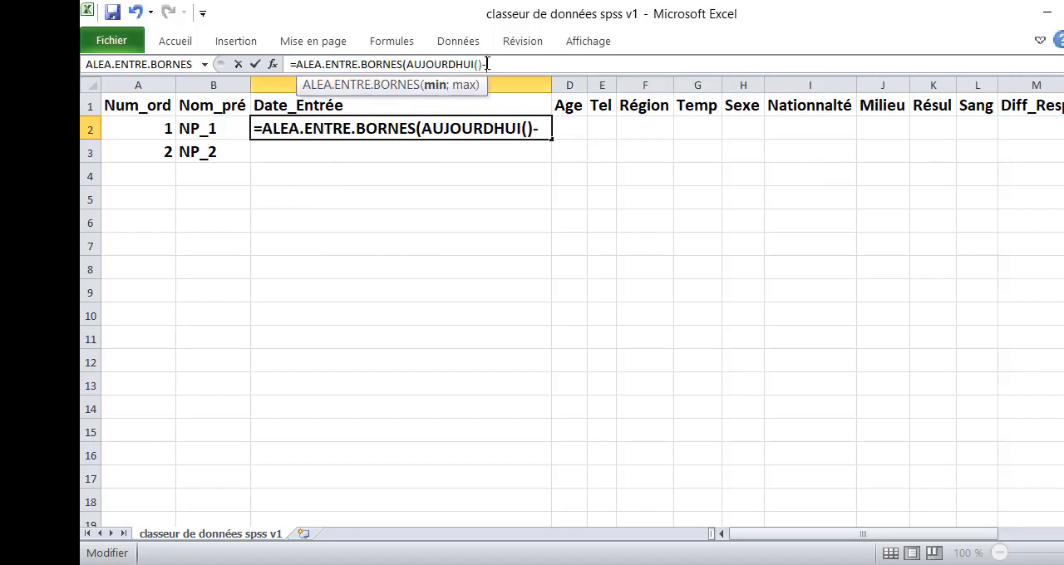
text(360)
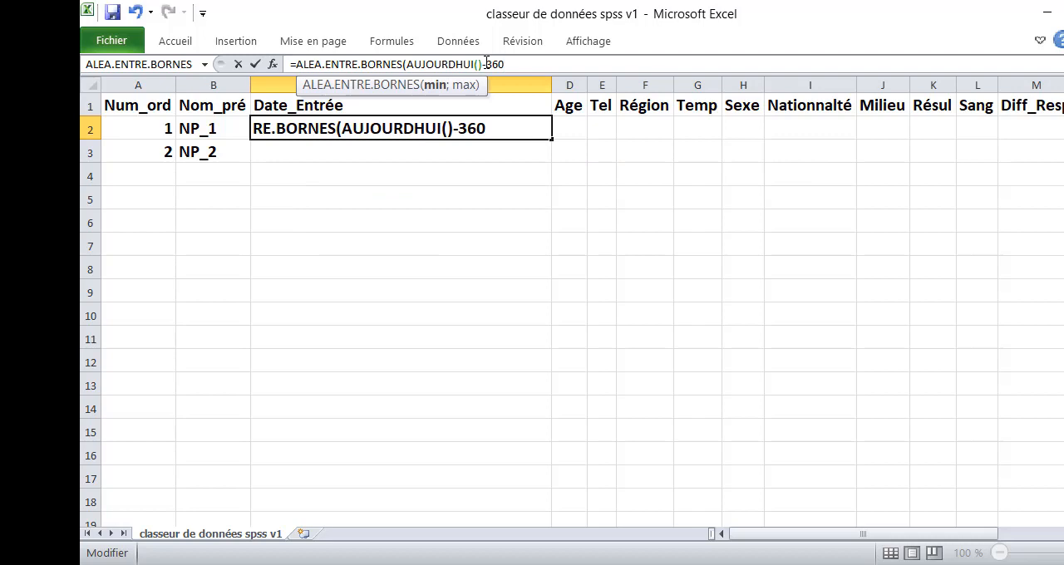
text(;AUJOURDHUI())
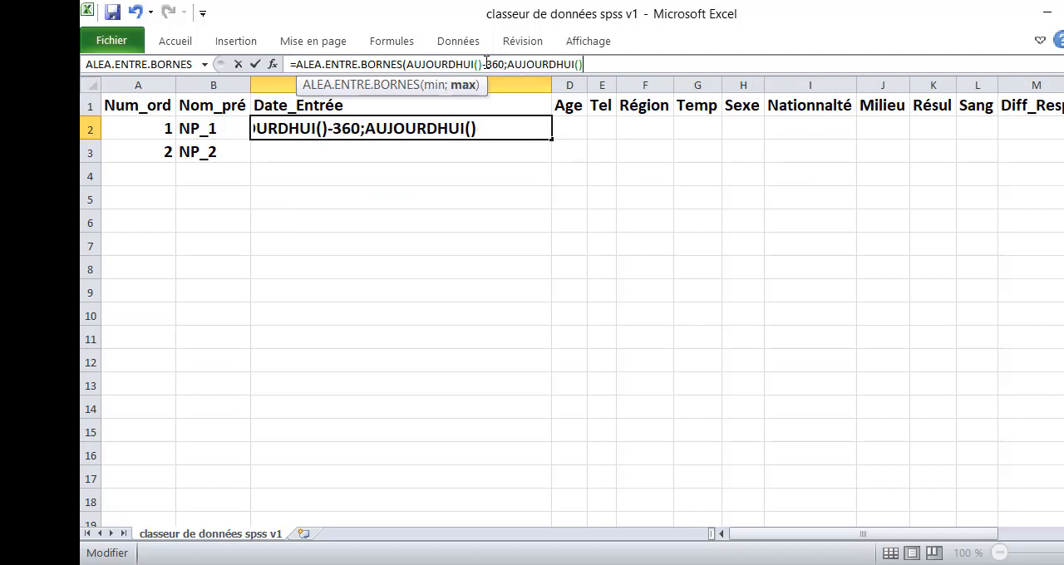
text())
key(Return)
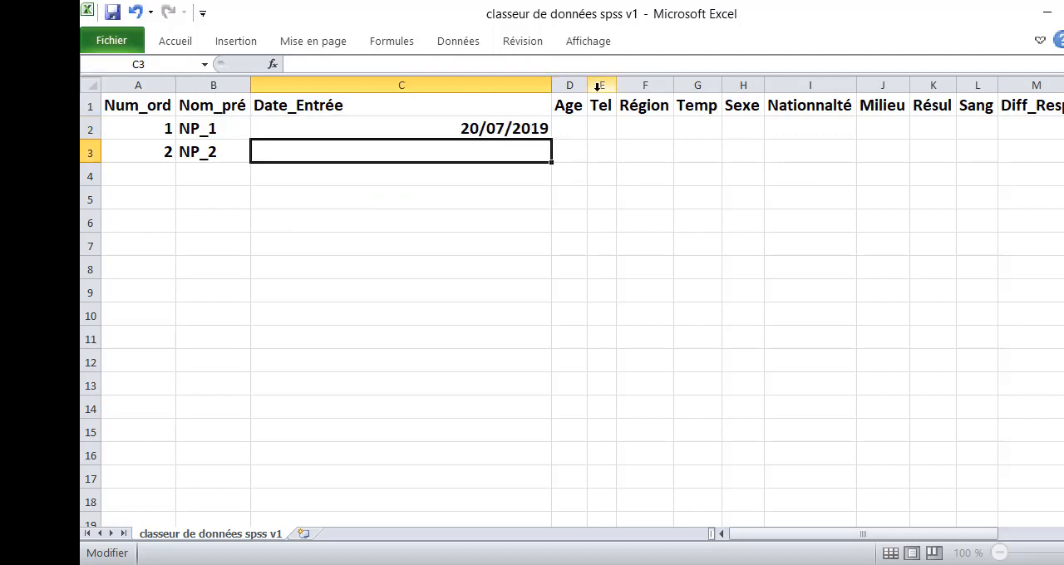
- Fill the random date formula from C2 down to C3 and narrow the Date_Entrée column to fit its contents
click(513, 130)
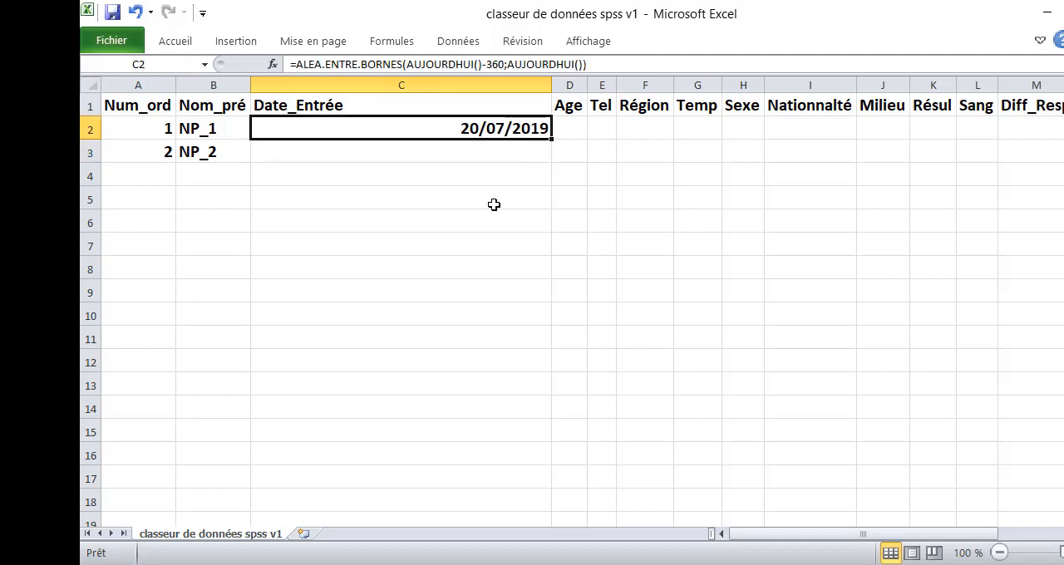
drag(551, 139, 549, 158)
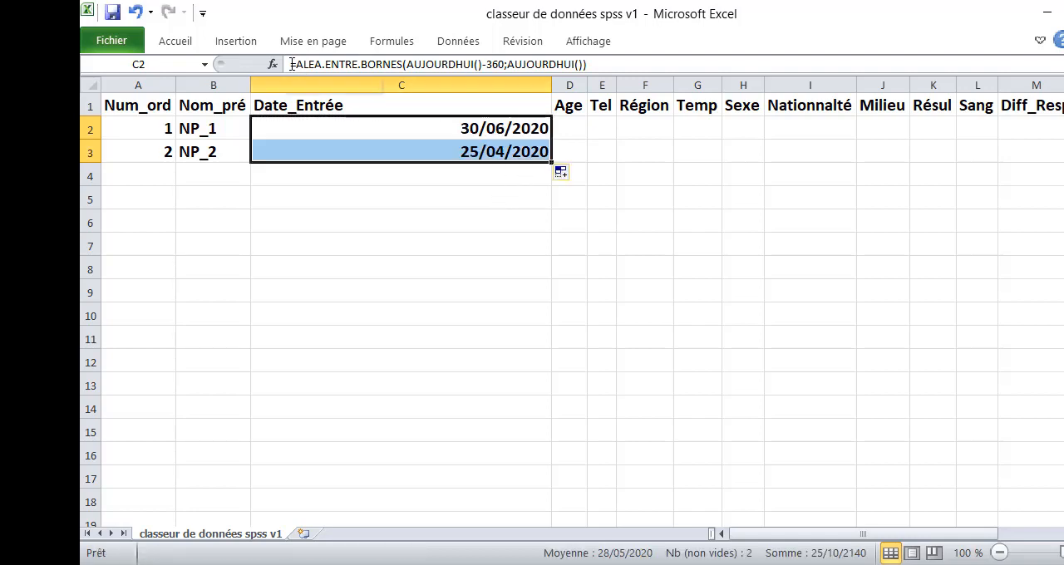
double_click(283, 135)
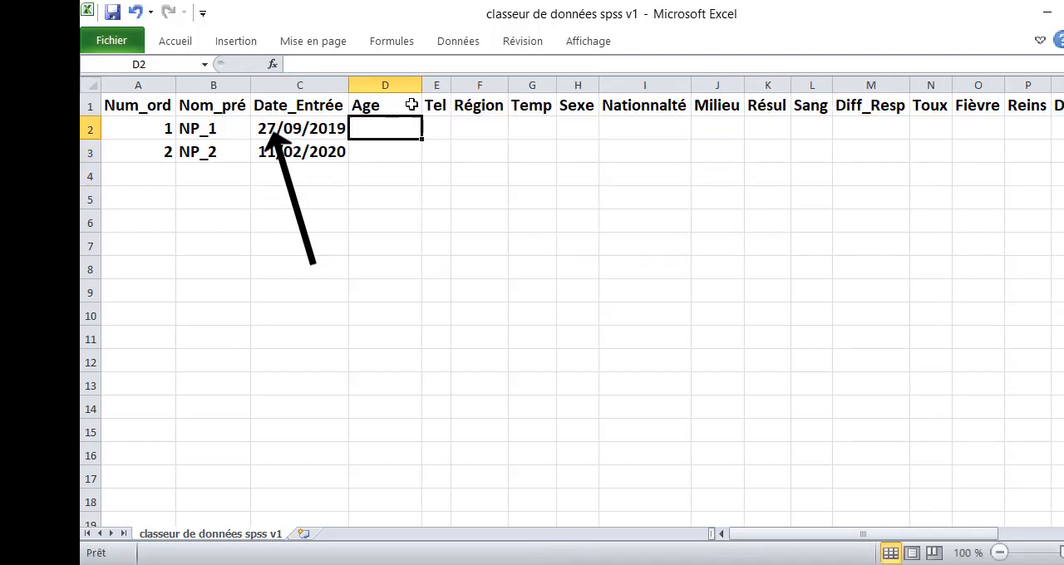
- Enter the formula =ALEA.ENTRE.BORNES(1;100) in cell D2 under Age and fill it down to D3
text(=a)
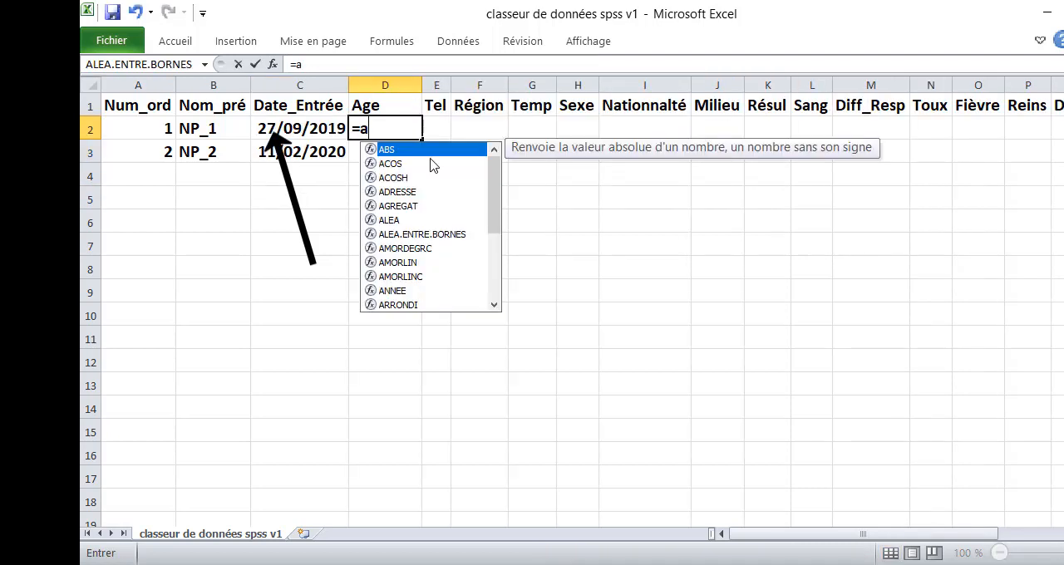
double_click(450, 235)
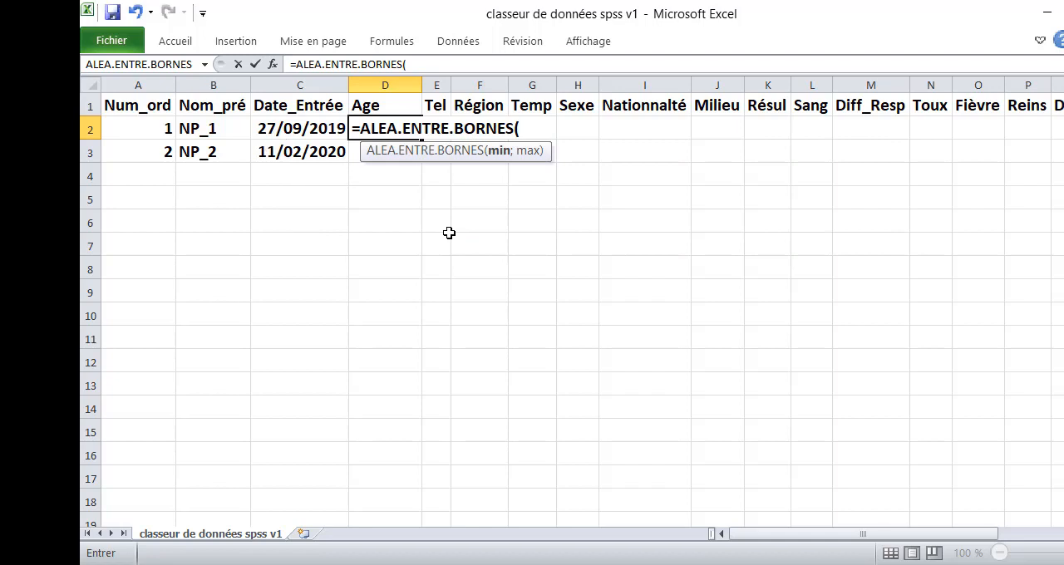
text(1;100))
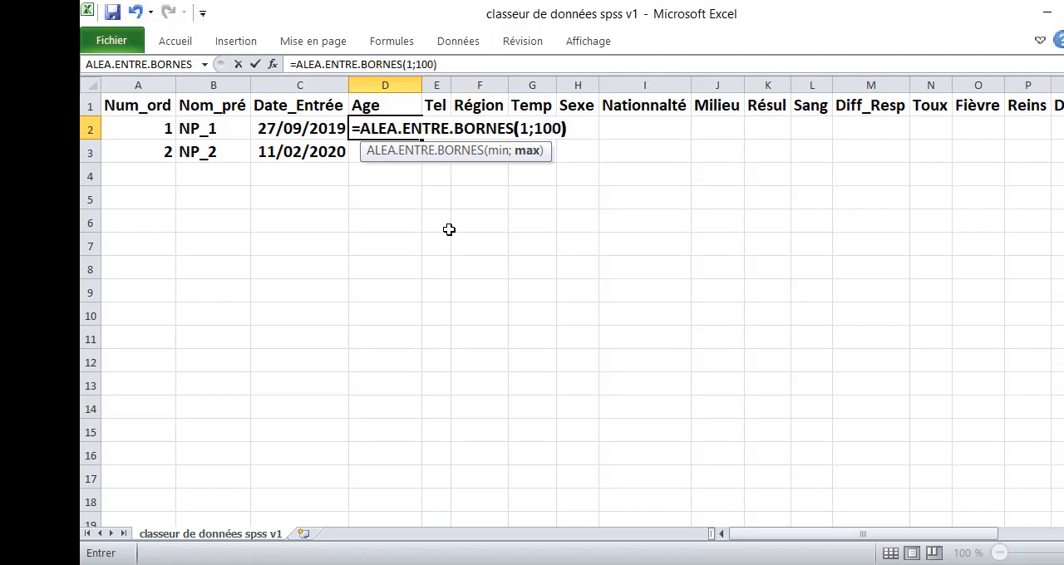
key(Return)
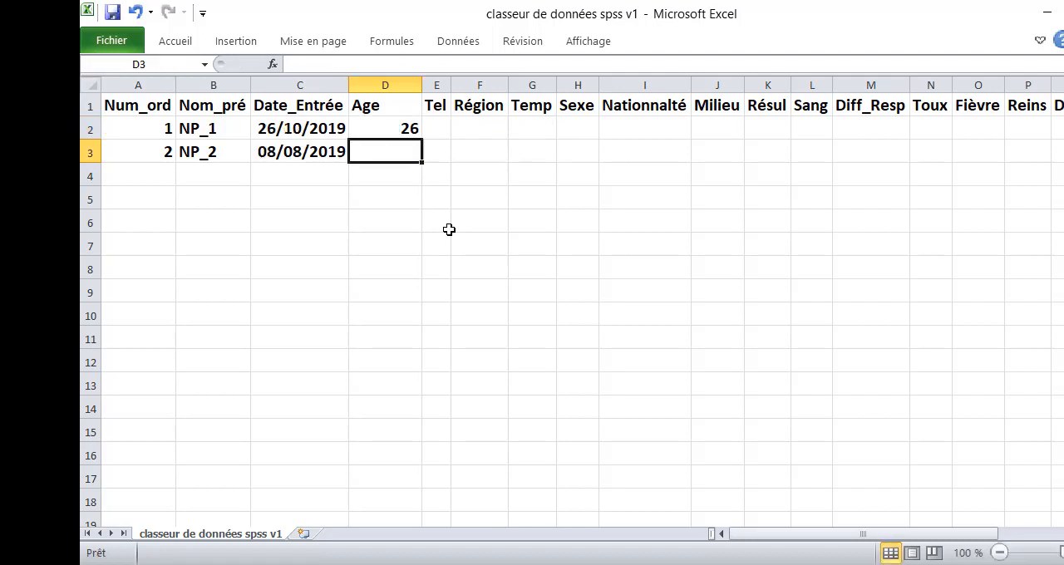
click(416, 130)
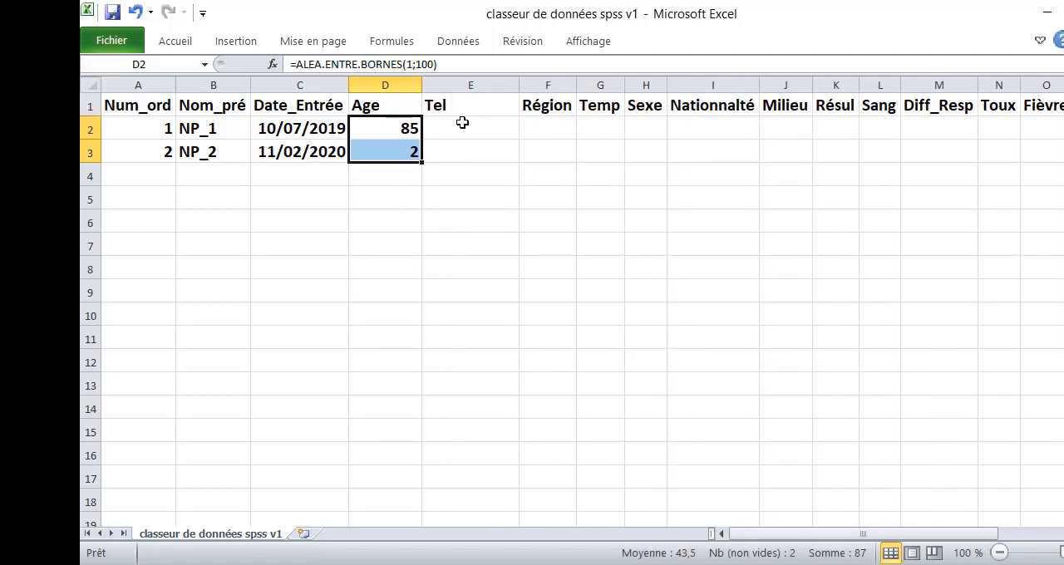
- Enter the formula ="0" & ALEA.ENTRE.BORNES(1;9) in cell E2 under Tel and fill it down to E3
click(462, 123)
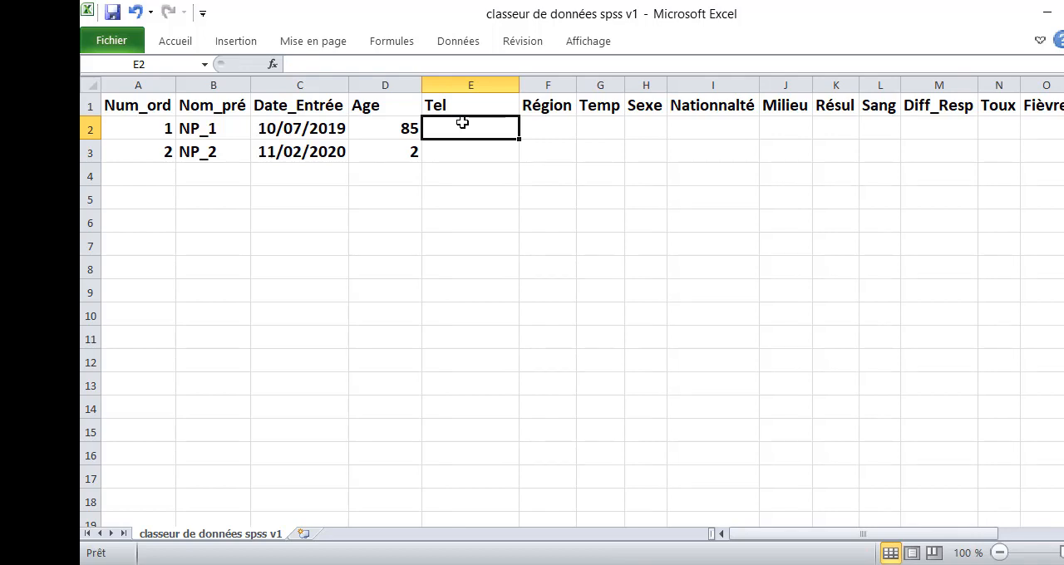
text(=")
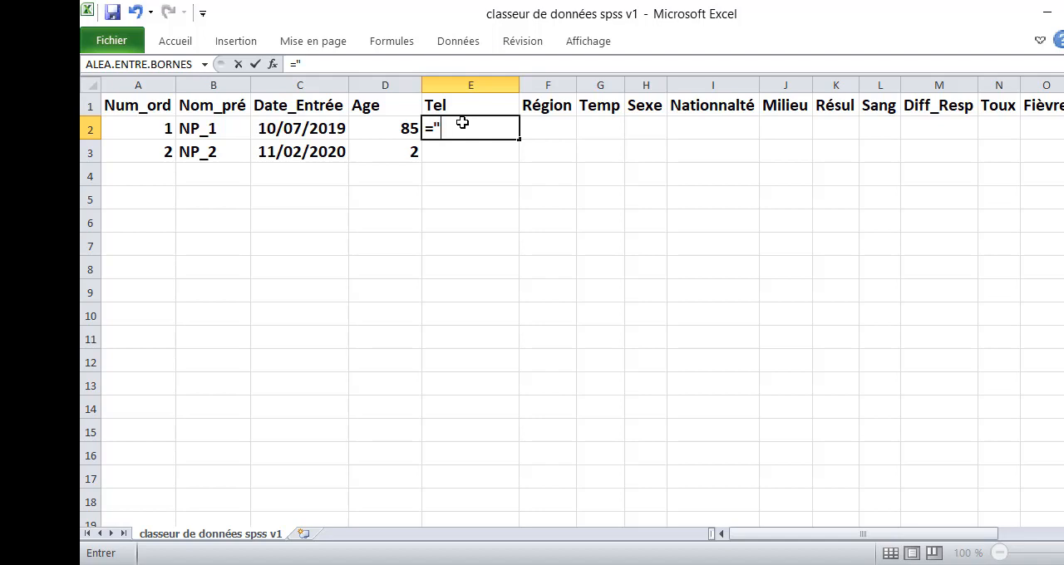
text(0" & ALEA.ENTRE.BORNES(1;)
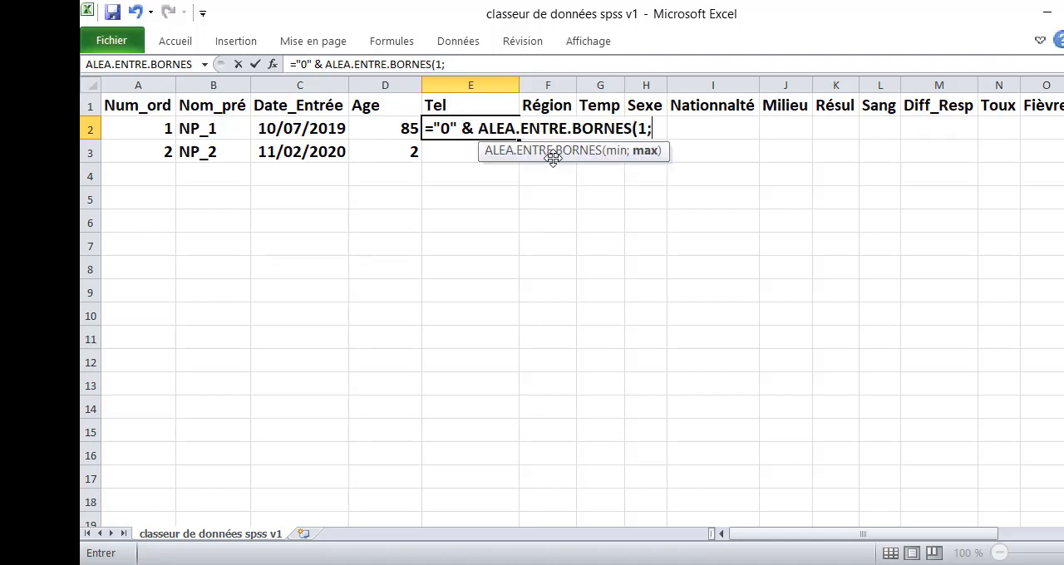
text(9))
key(Return)
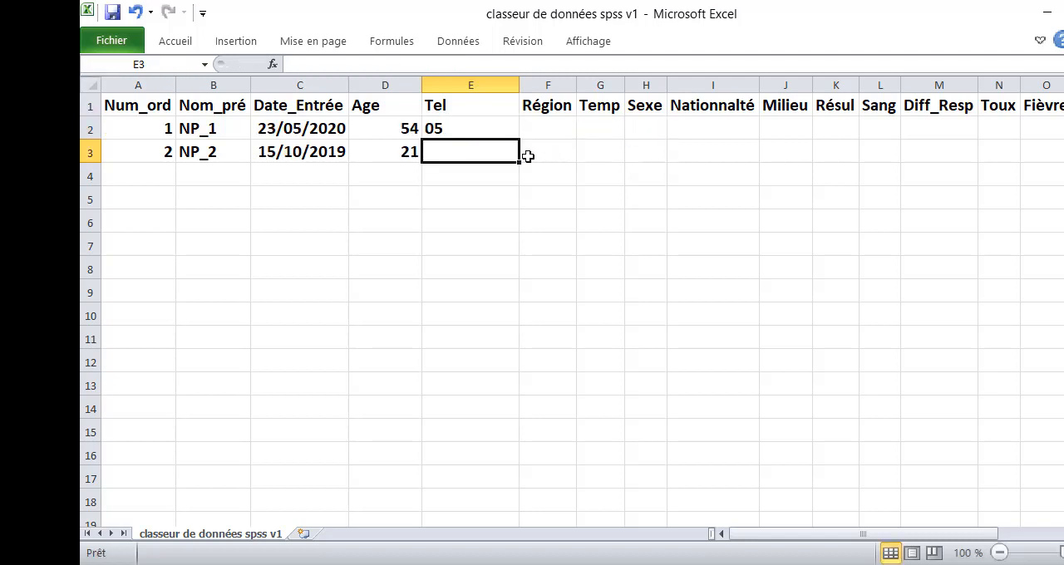
click(488, 131)
drag(519, 138, 519, 160)
- Extend the formula in E2 with & ALEA.ENTRE.BORNES(11111111;99999999) to add eight more random digits
click(477, 63)
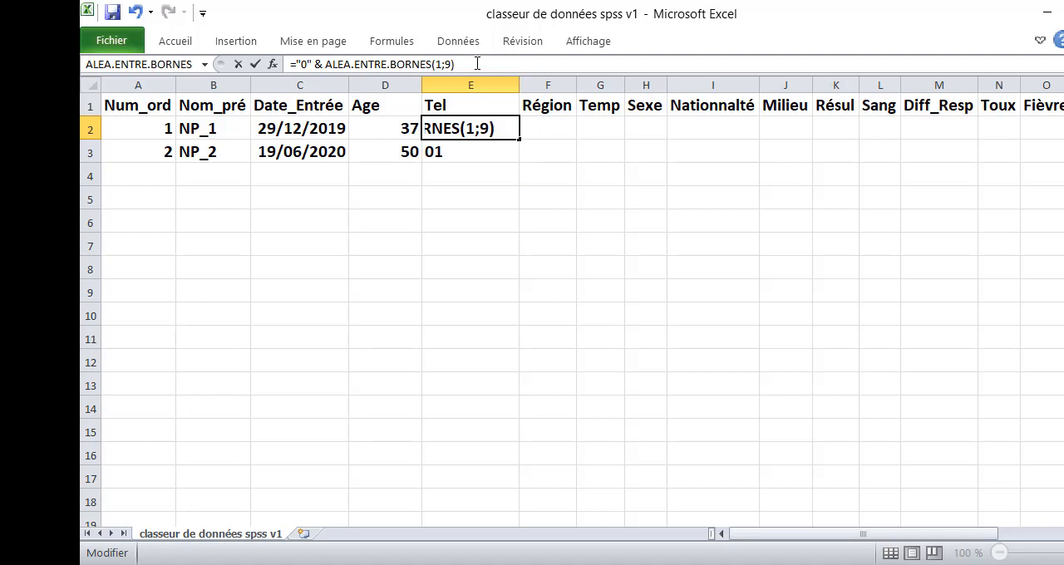
text(& ALEA.ENTRE.BORNES()
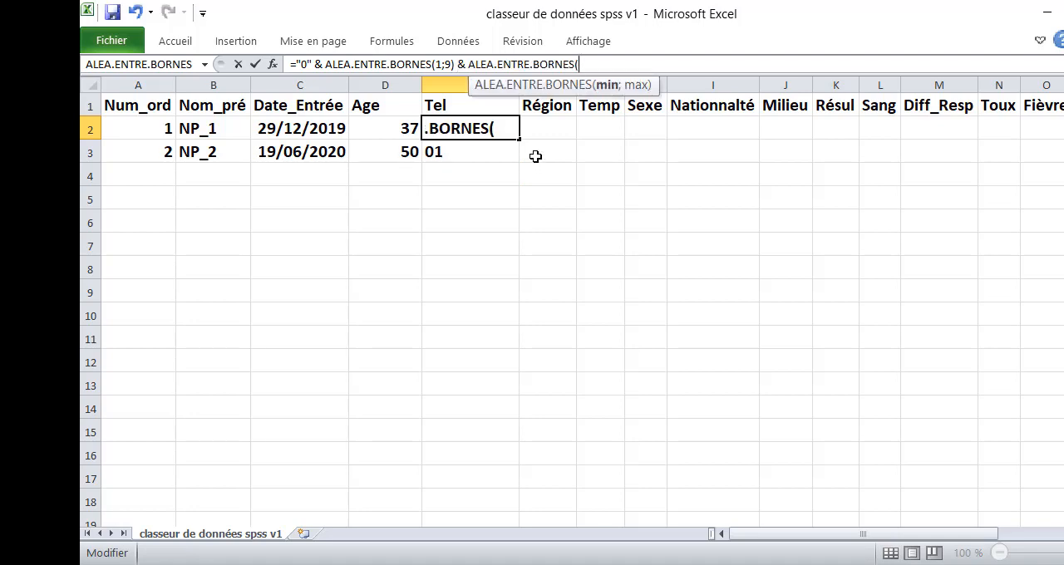
text(11111111;)
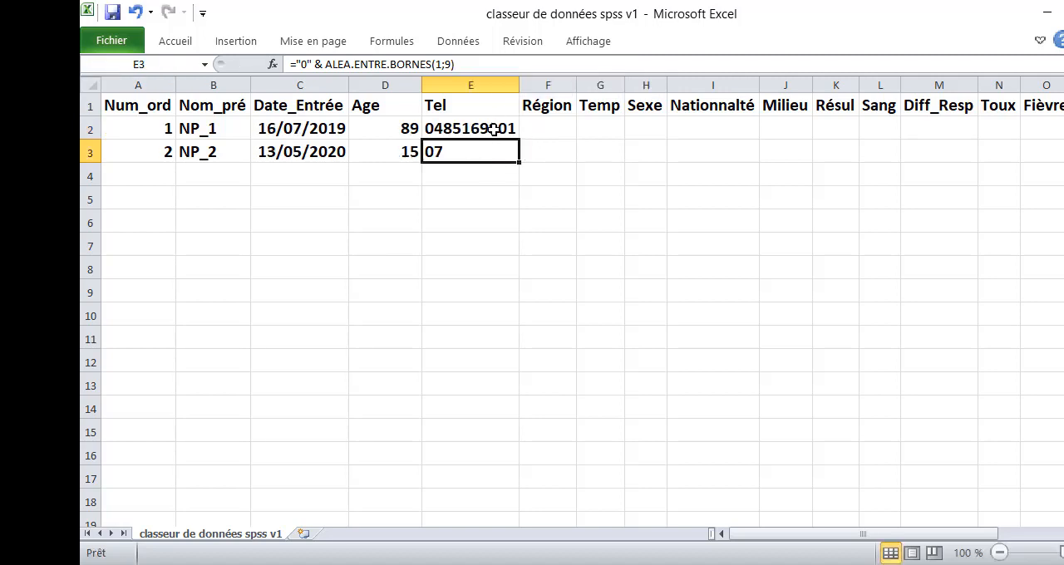
- Fill the extended Tel formula from E2 down to E3 and place a text copy of it in cell E5
click(494, 130)
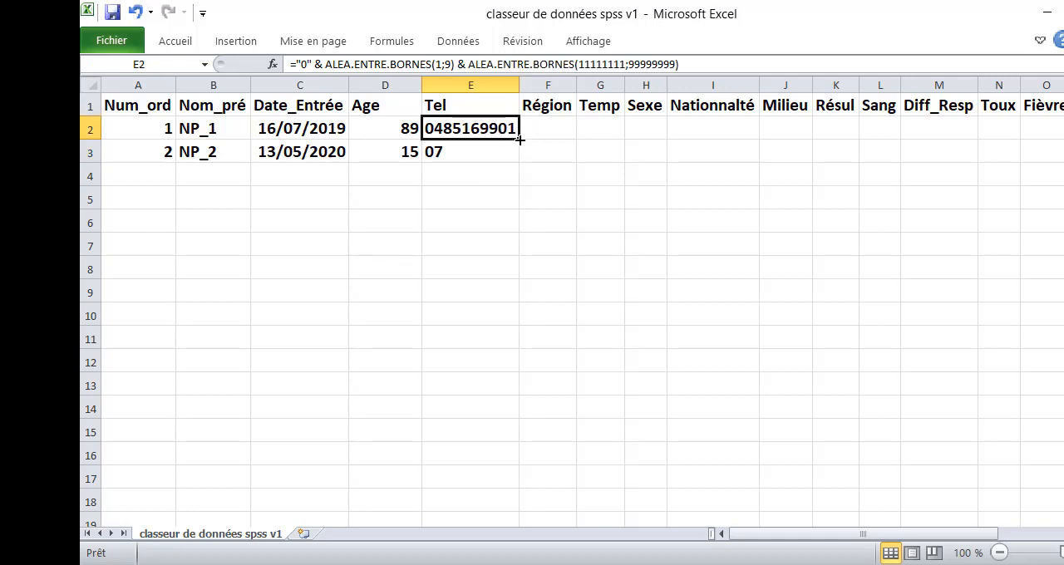
drag(520, 140, 516, 155)
click(289, 64)
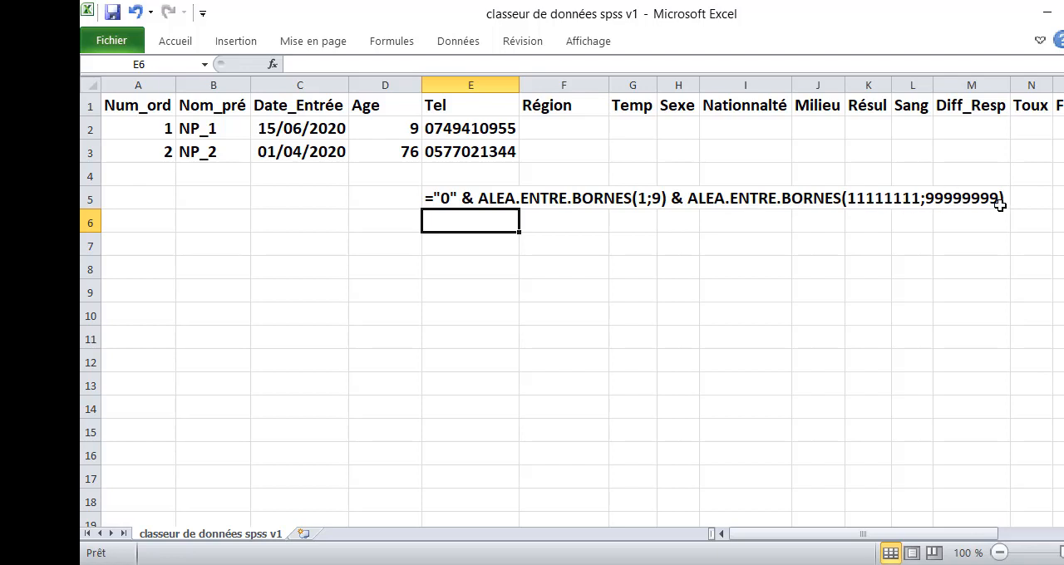
- Enter the formula ="Région _" in cell F2 under Région
click(561, 125)
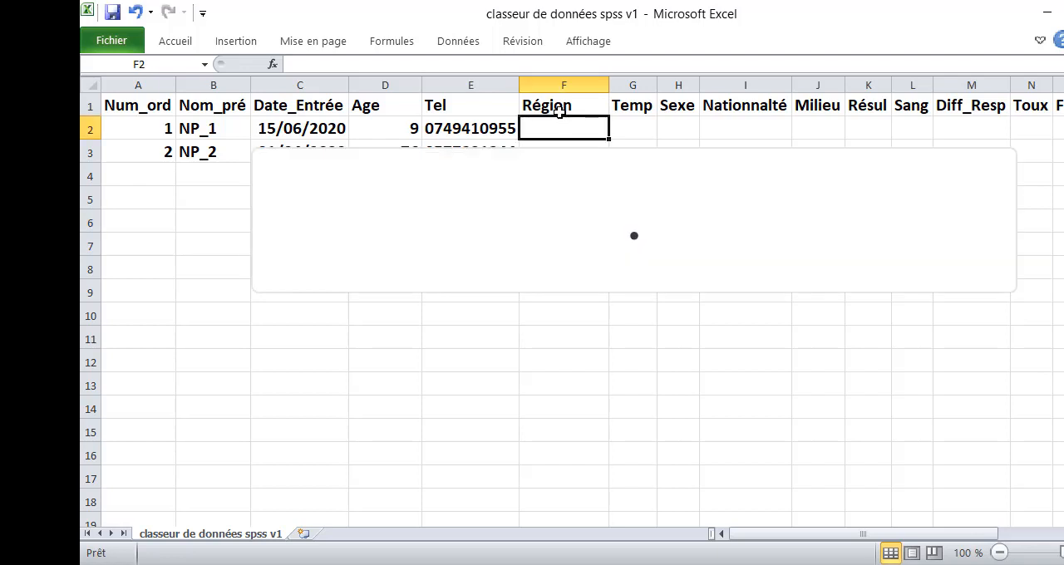
text(=)
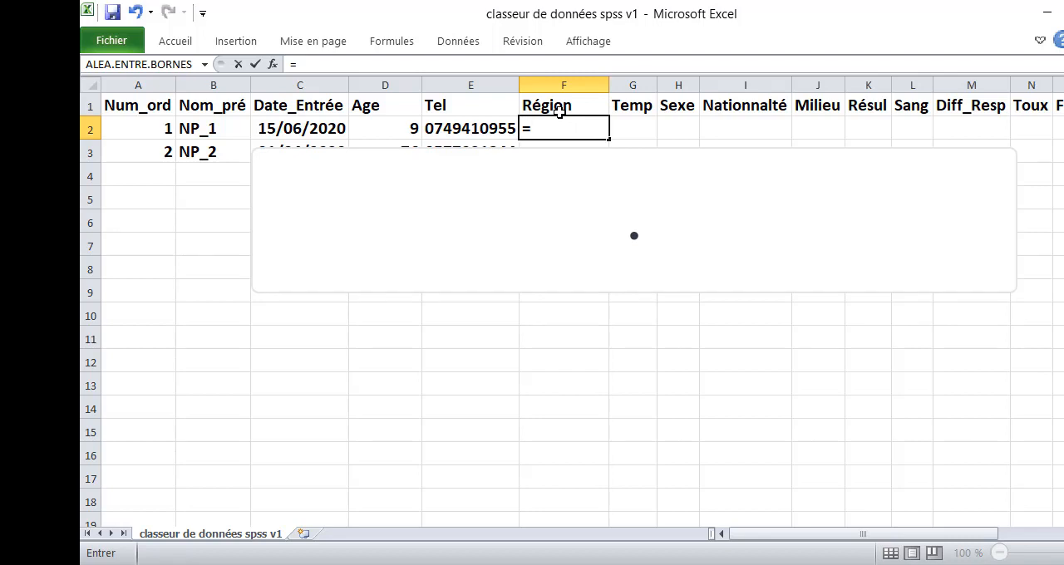
text("Région)
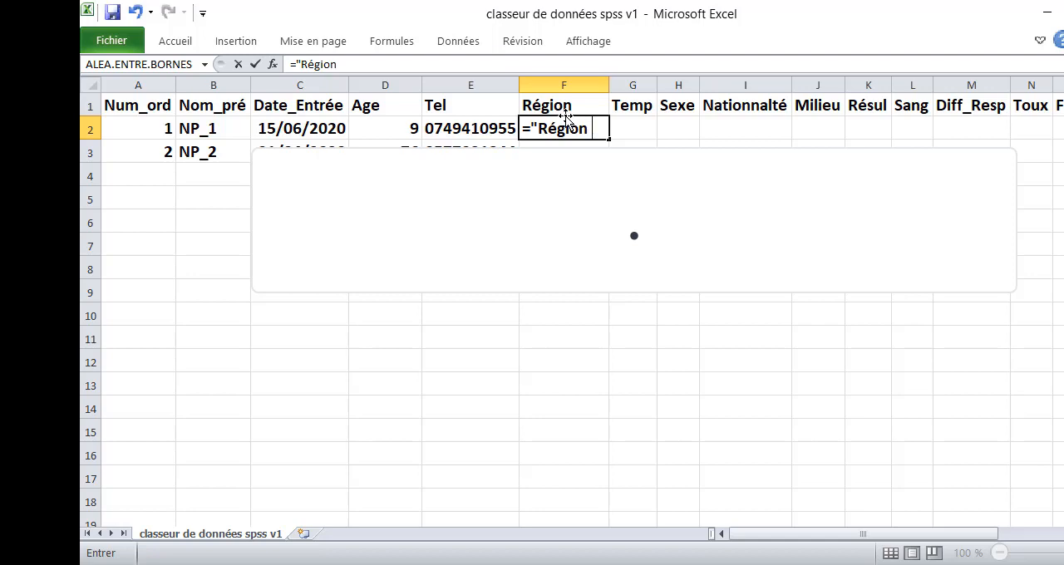
text(_")
key(Return)
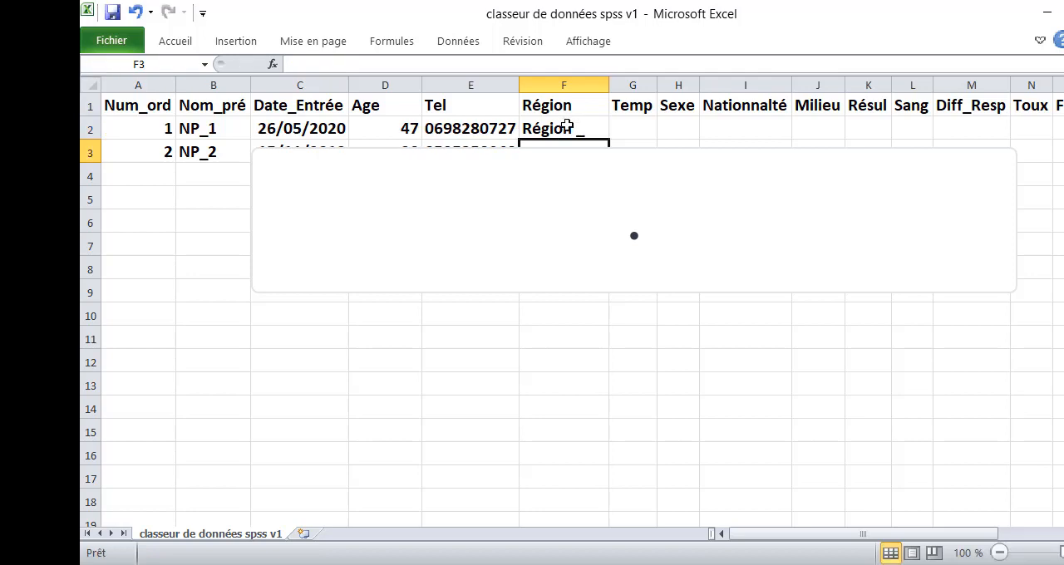
- Change the formula in F2 to ="Région _" & ALEA.ENTRE.BORNES(1;12) and fill it down to F3
click(570, 133)
click(385, 63)
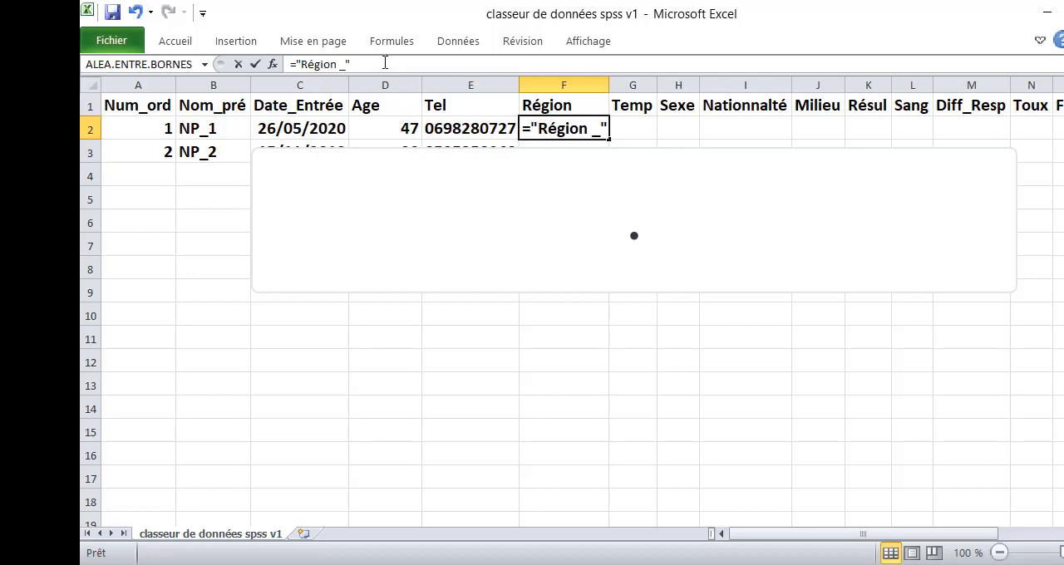
text(&)
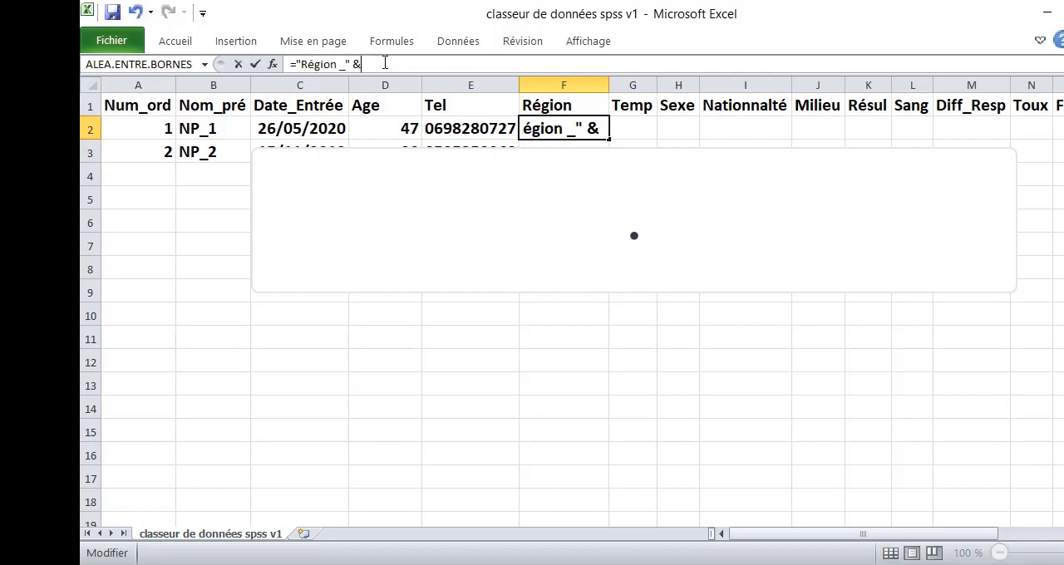
text( a)
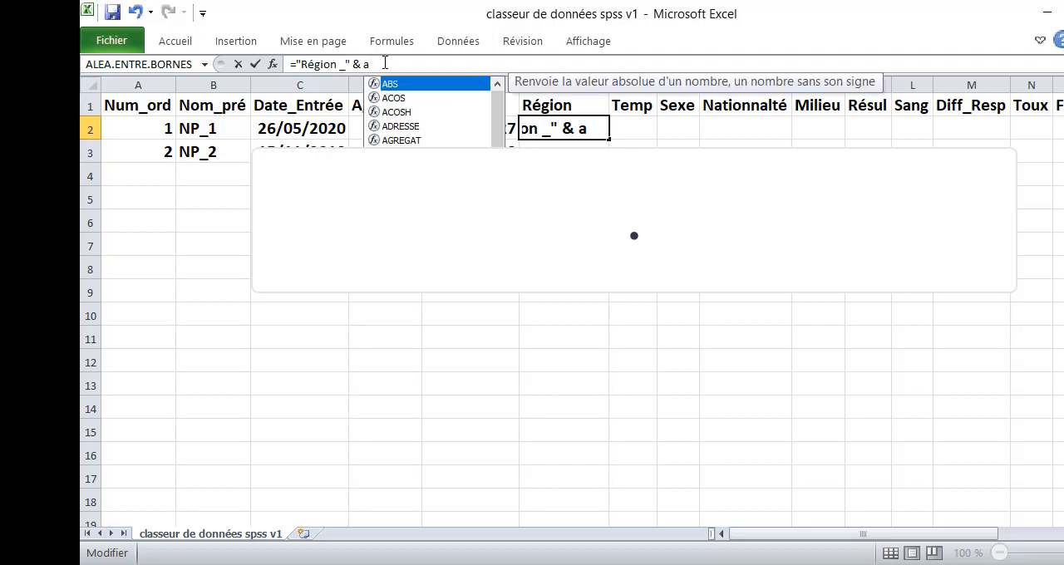
double_click(424, 169)
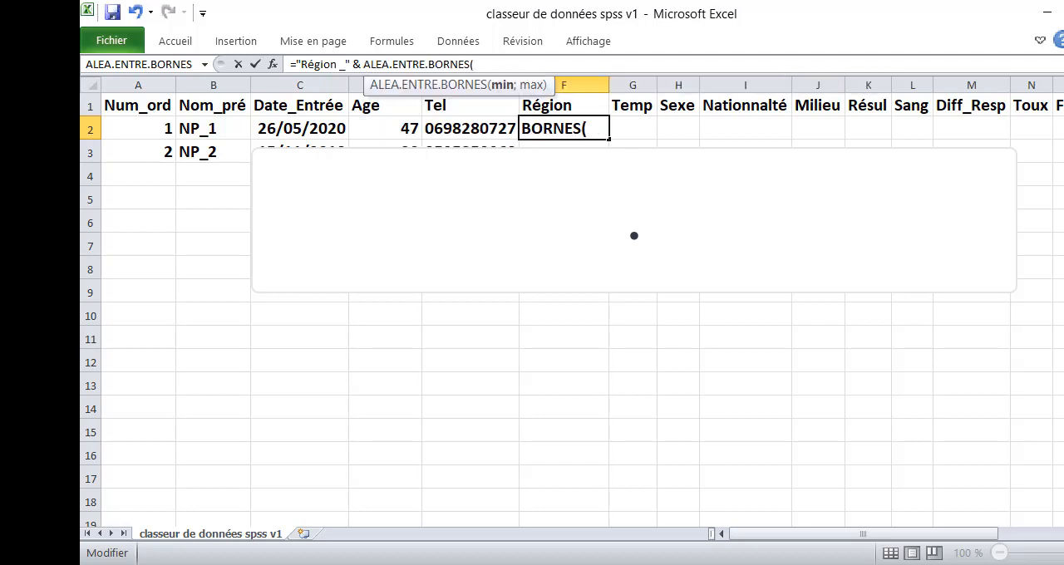
text(1)
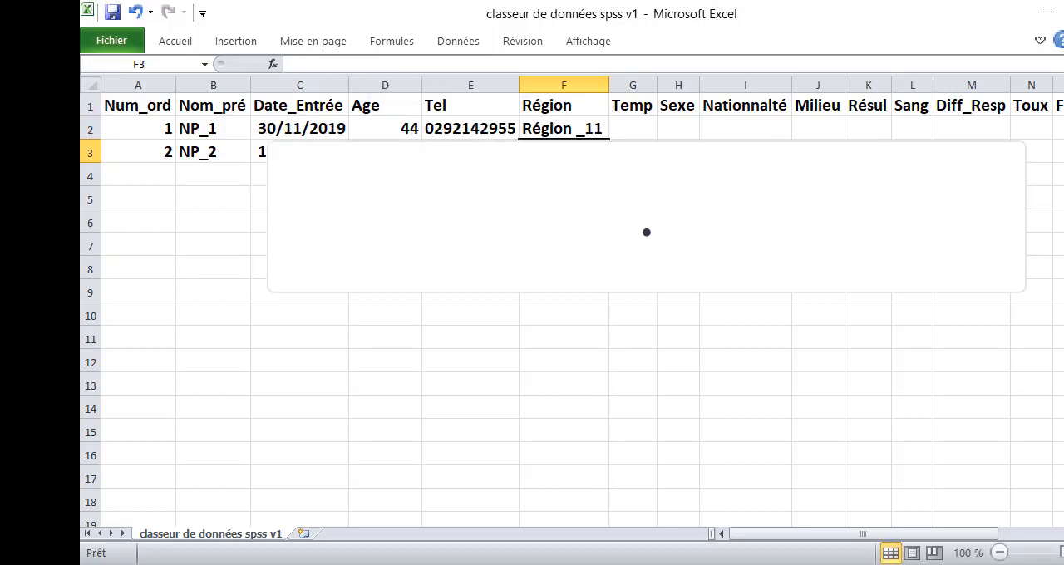
click(580, 132)
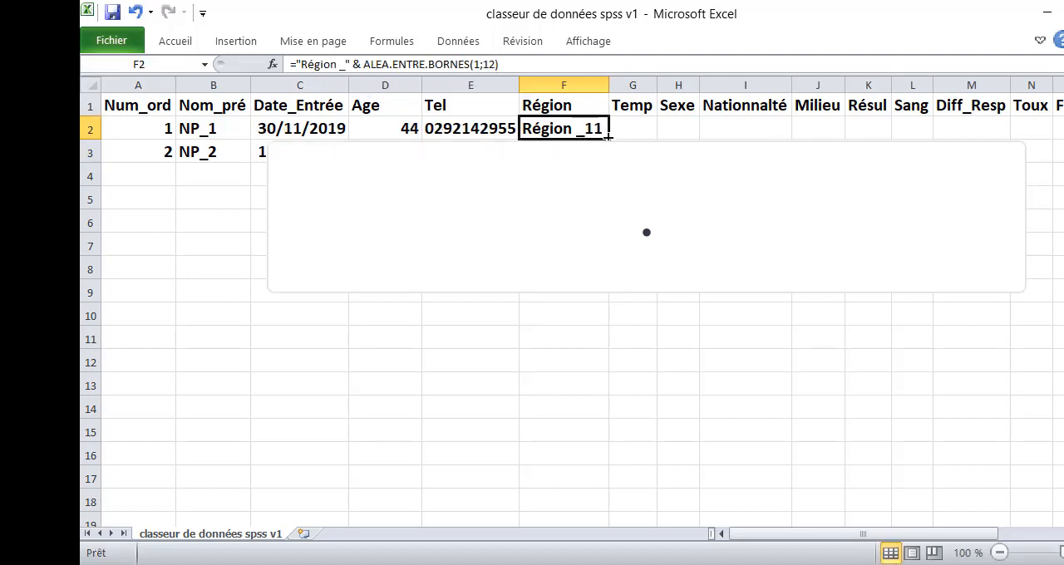
drag(607, 136, 607, 158)
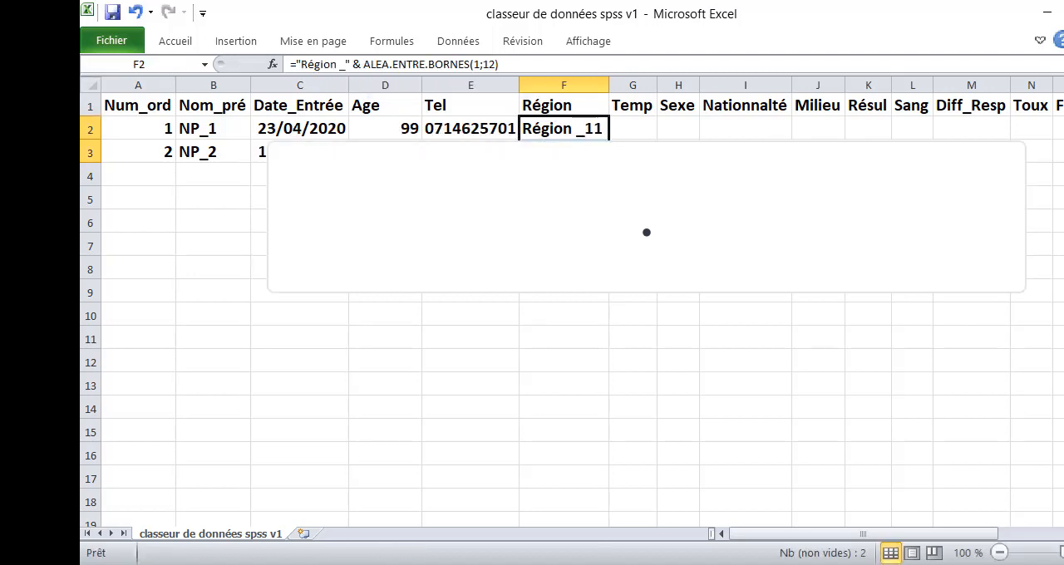
- Enter the formula =ALEA.ENTRE.BORNES(35;52) in cell G2 under Temp
click(631, 127)
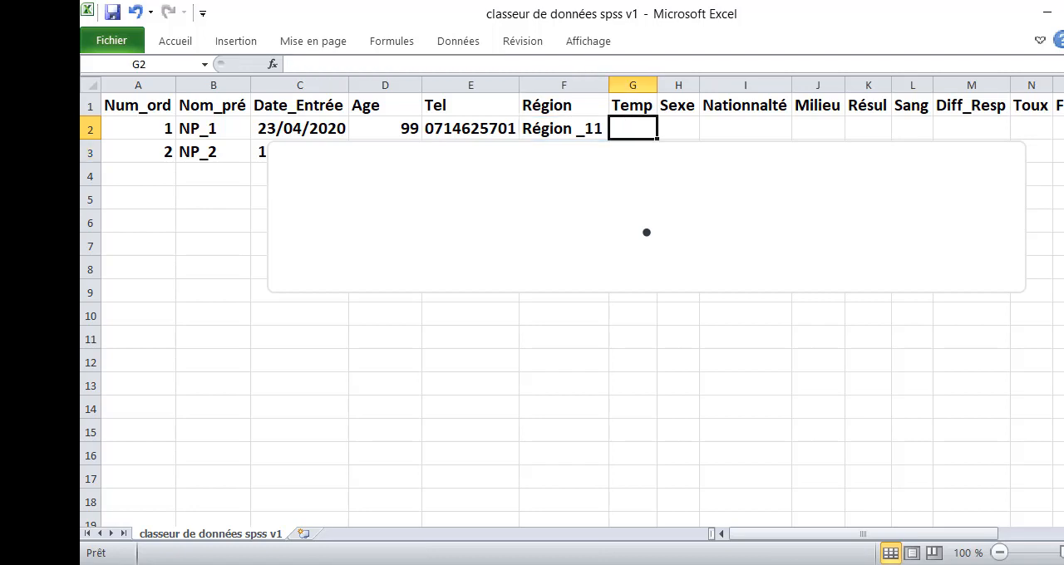
click(624, 131)
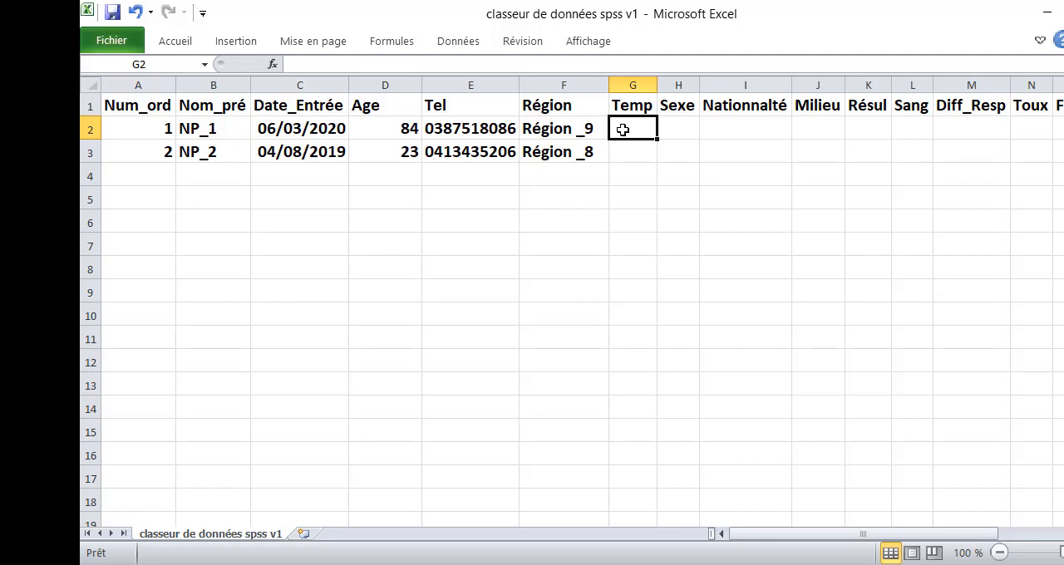
text(=ALEA.ENTRE.BORNES(35;52))
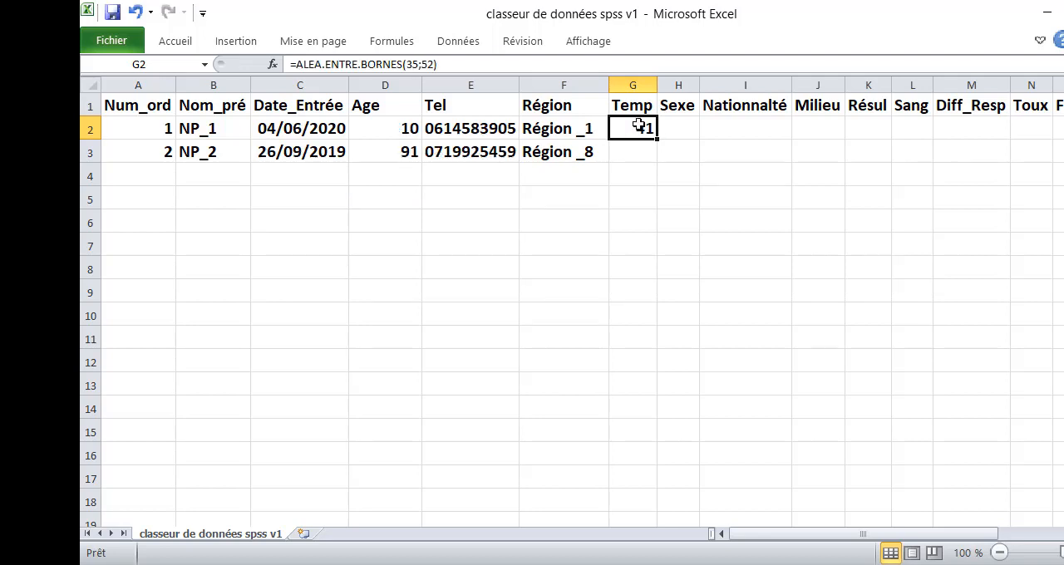
- Format the Temp column as Nombre with 2 decimals and fill the G2 formula down to G3
click(635, 83)
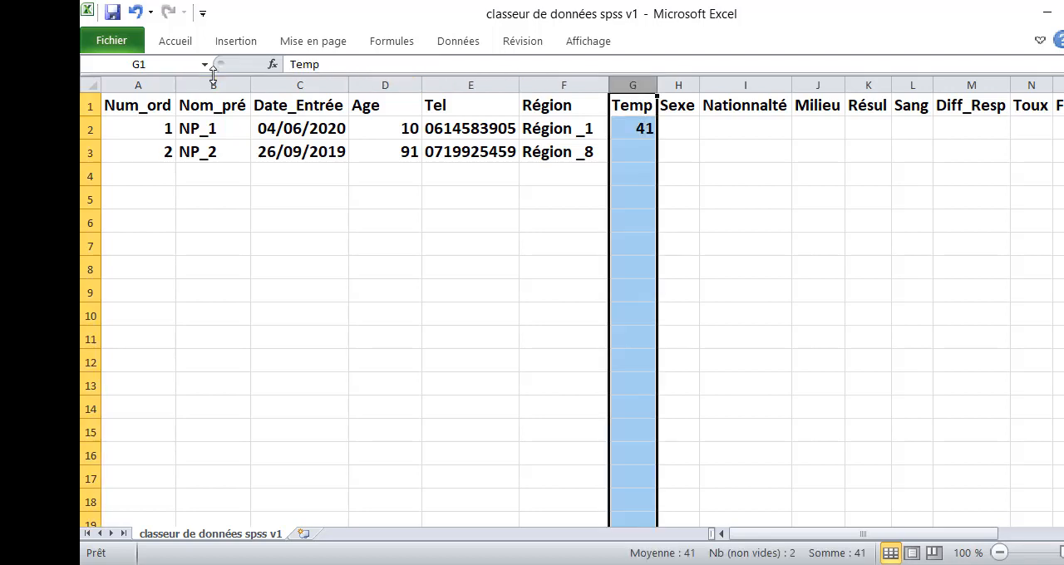
right_click(625, 84)
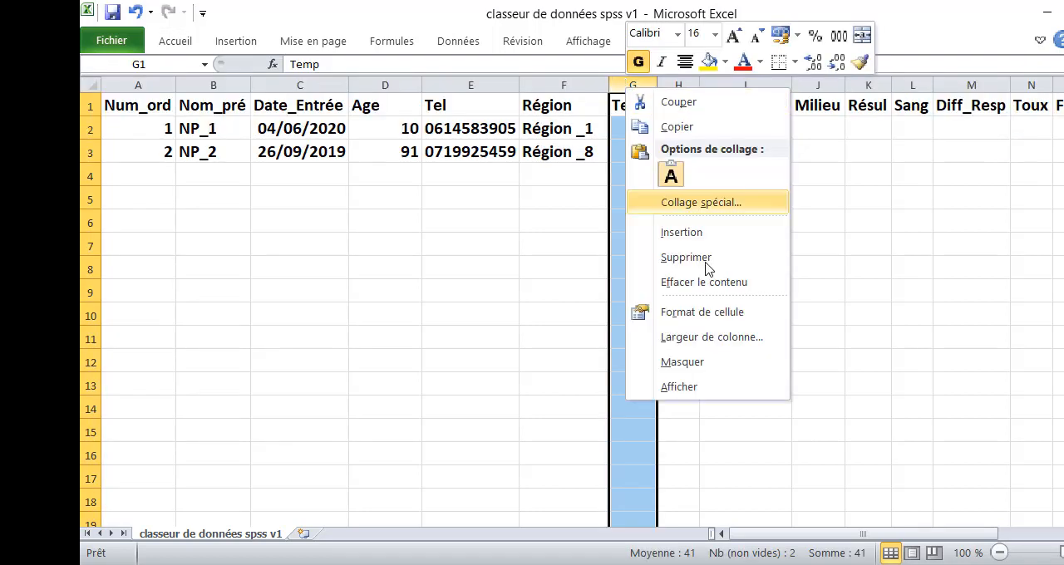
click(711, 311)
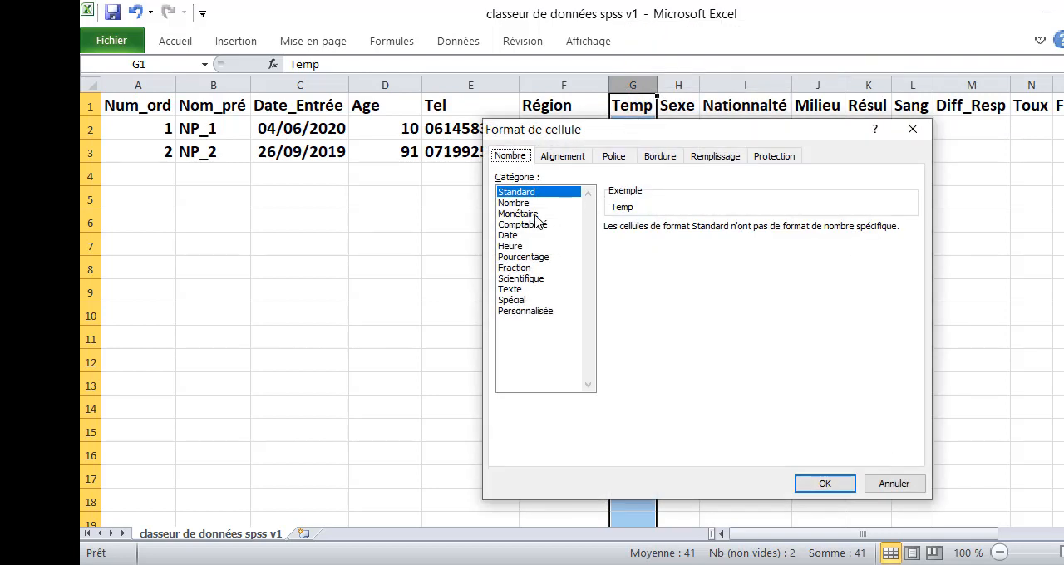
click(524, 204)
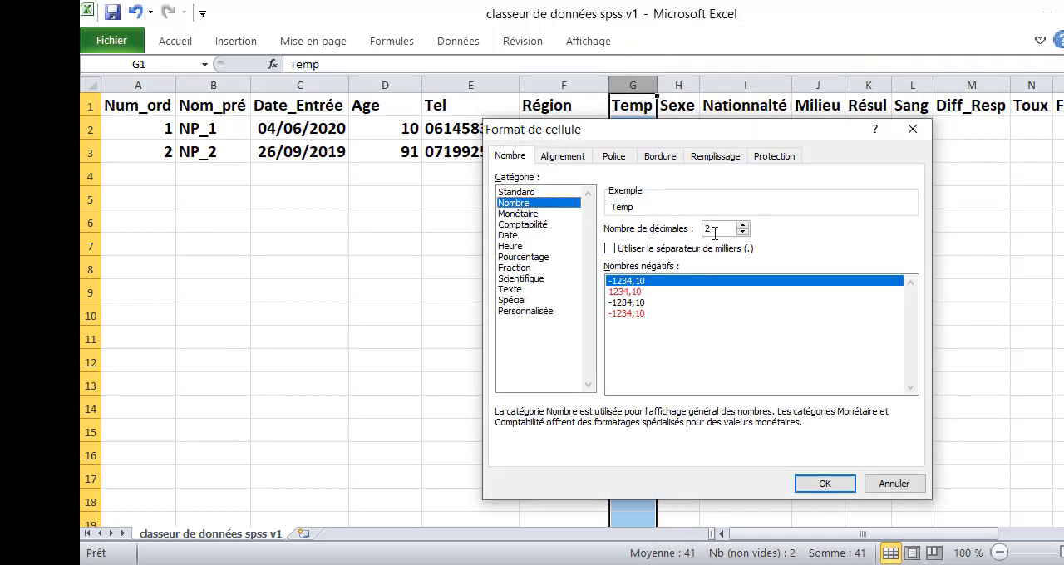
click(824, 482)
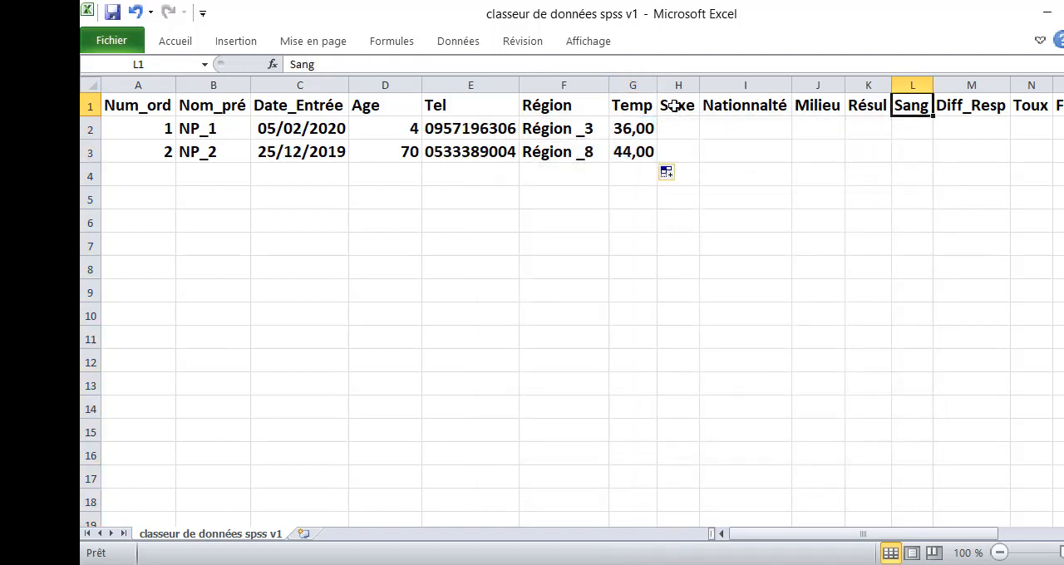
- Enter the formula =ALEA.ENTRE.BORNES(1;2) in cell H2 under Sexe and fill it down to H3
click(675, 104)
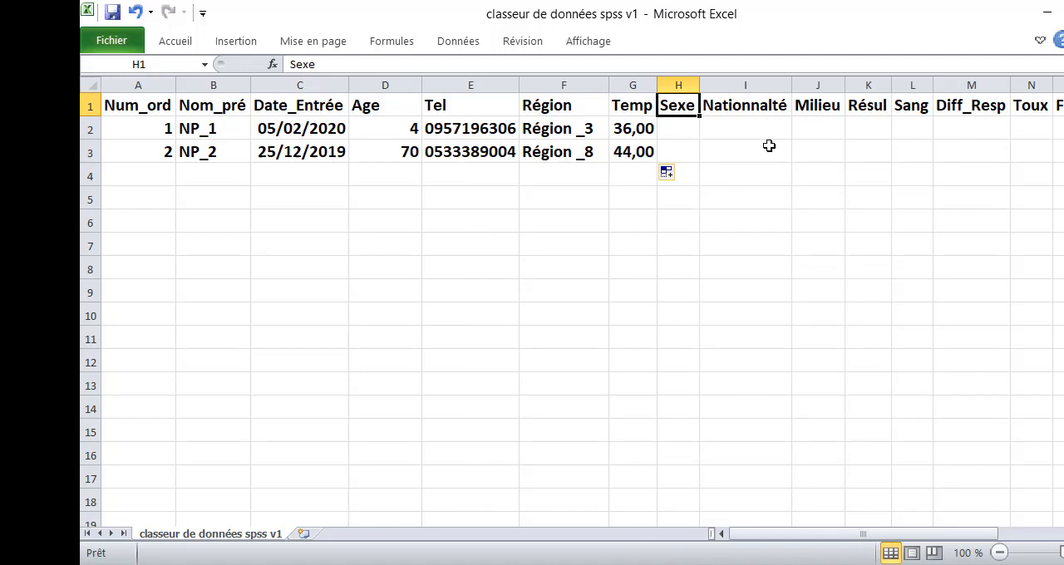
click(683, 132)
text(=)
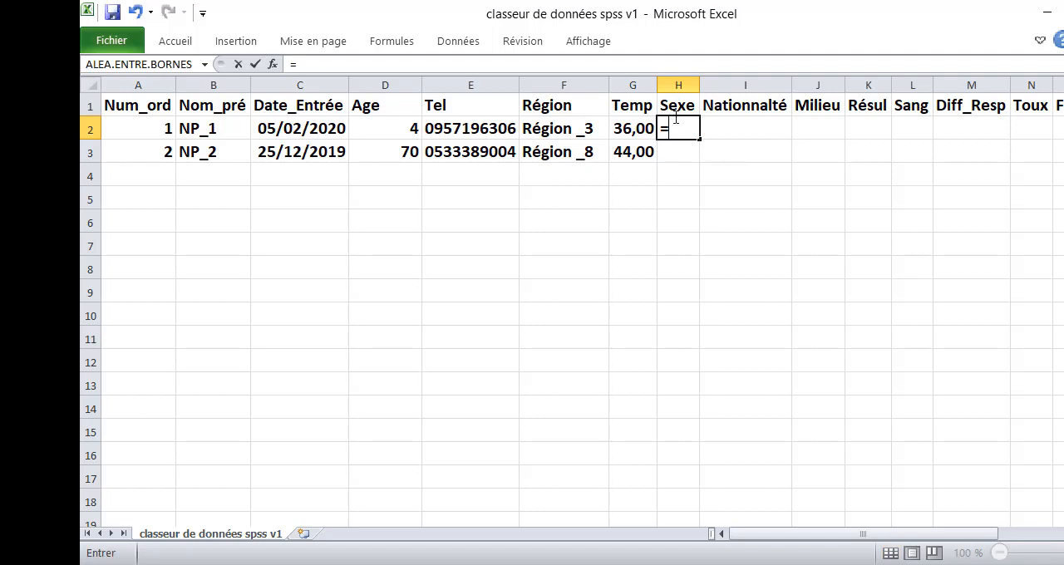
text(al)
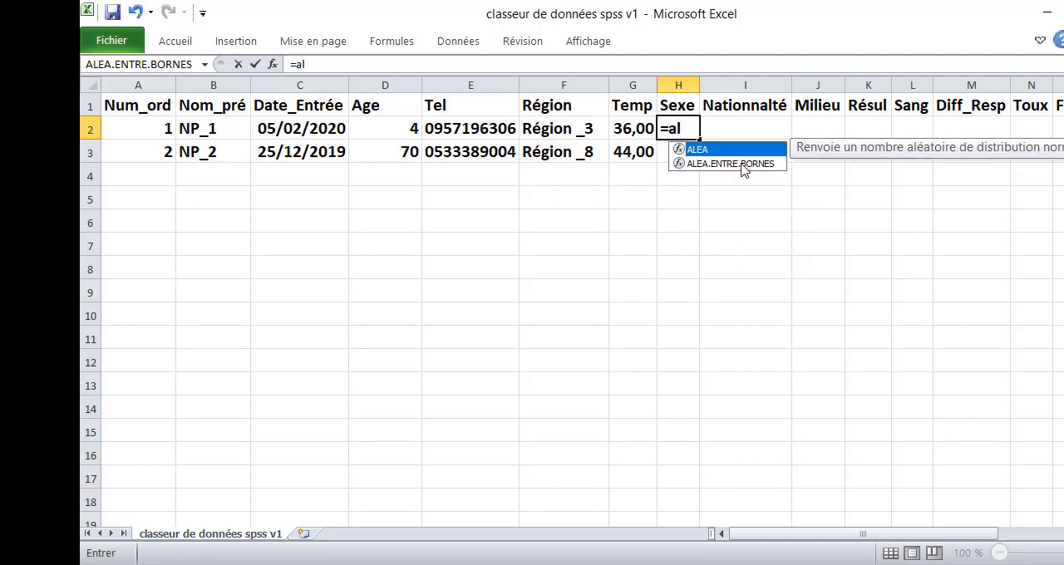
double_click(740, 164)
text(1)
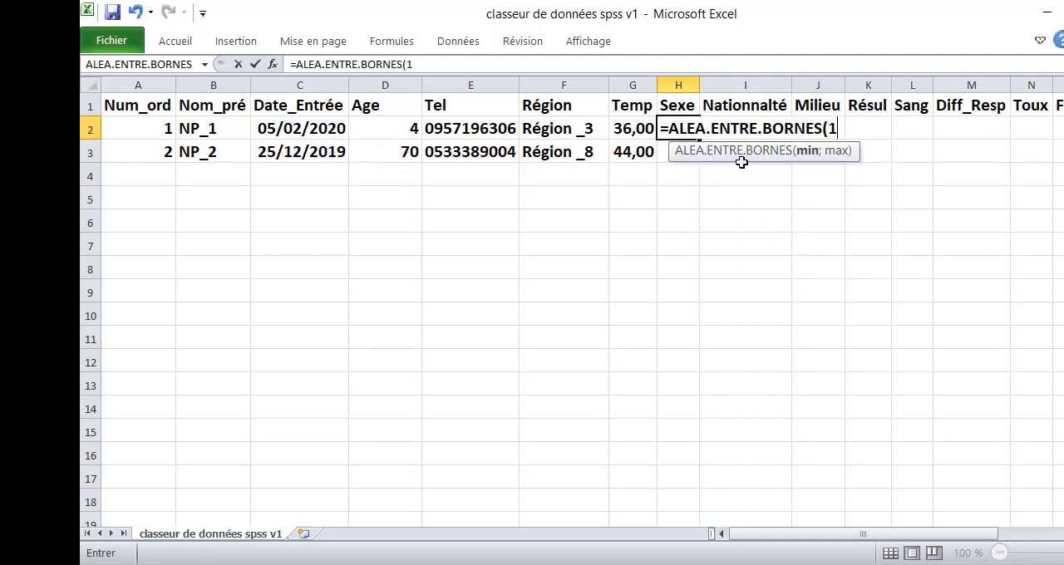
text(;2))
key(Return)
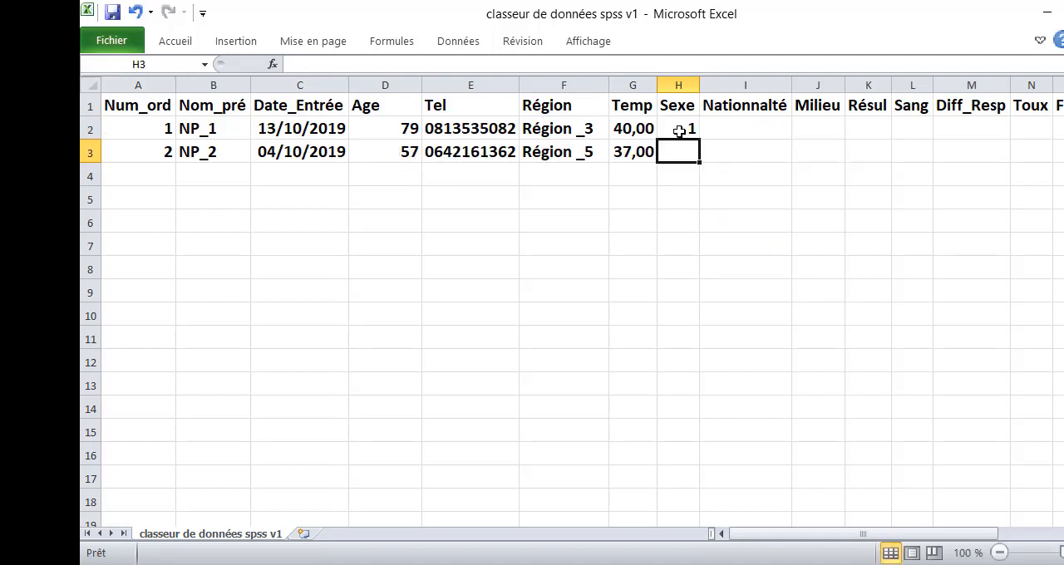
click(682, 133)
drag(699, 141, 699, 158)
- Copy the Sexe formula from H2 into rows 2 and 3 of the Nationnalté, Milieu and Résul columns
click(694, 129)
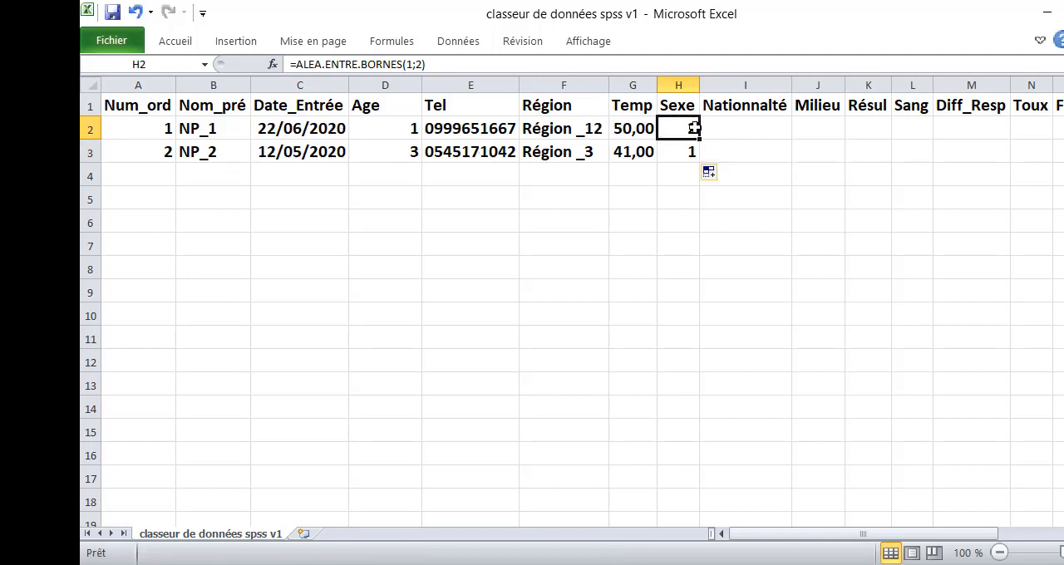
right_click(694, 130)
click(729, 174)
right_click(678, 131)
click(730, 172)
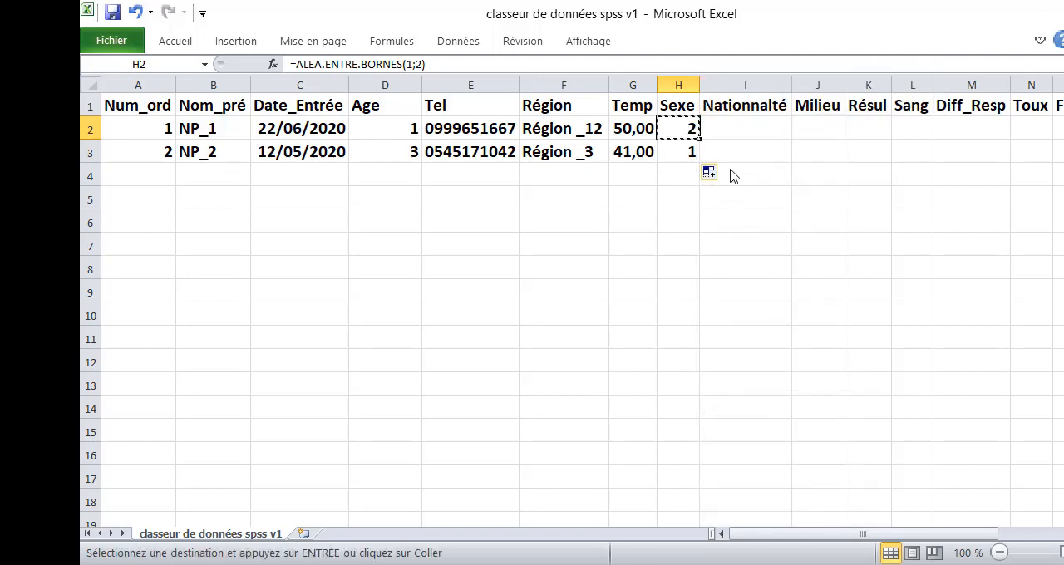
key(Escape)
click(738, 132)
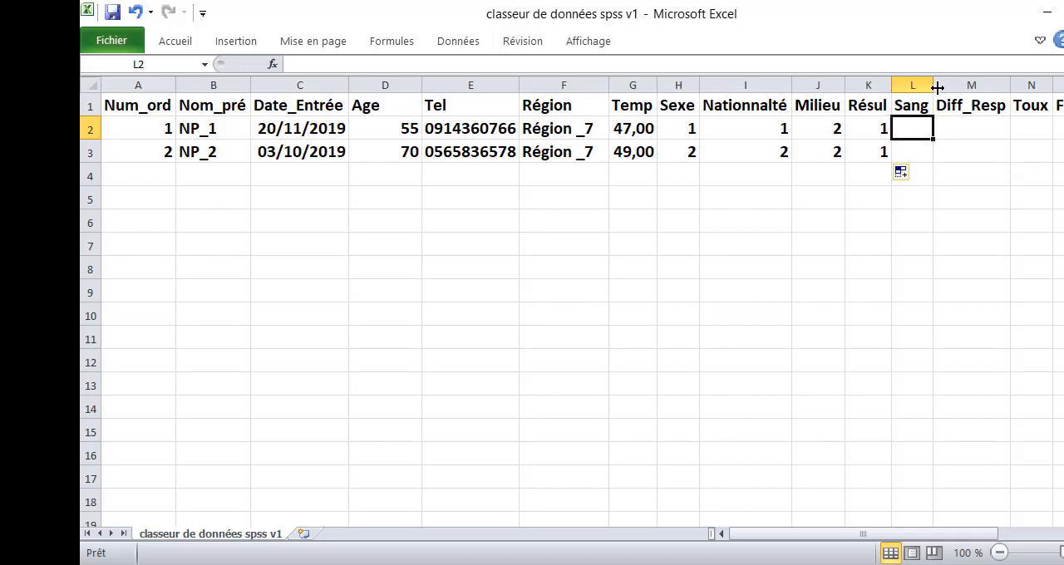
- Enter the formula =ALEA.ENTRE.BORNES(1;4) in cell L2 under Sang and fill it down to L3
text(=)
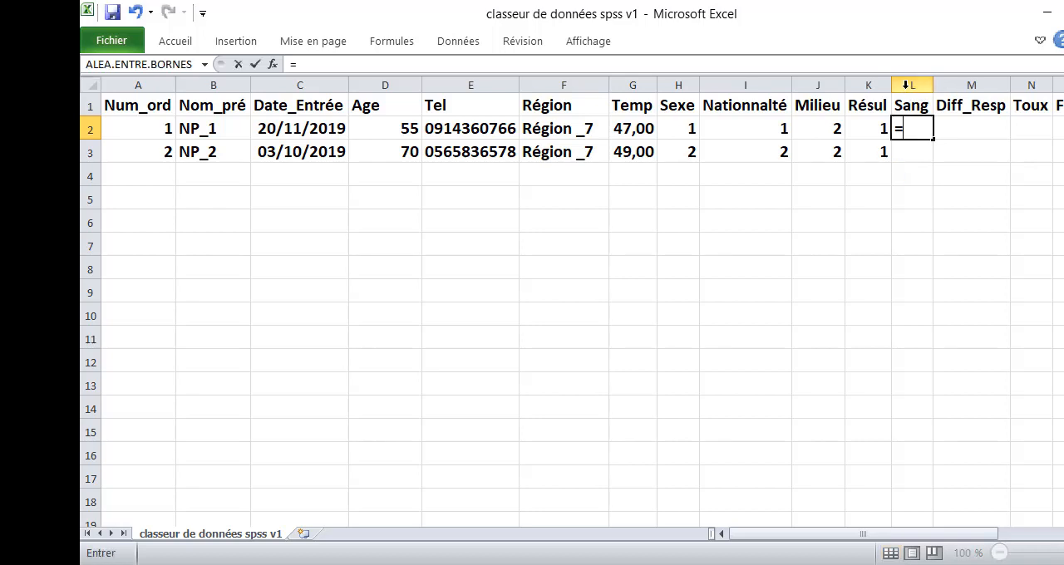
text(a)
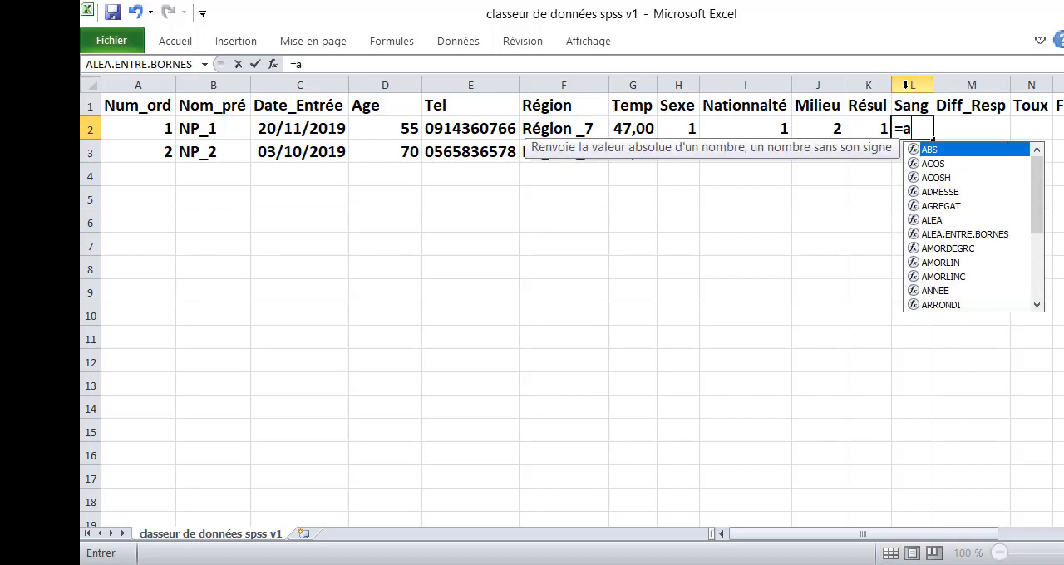
text(l)
double_click(956, 166)
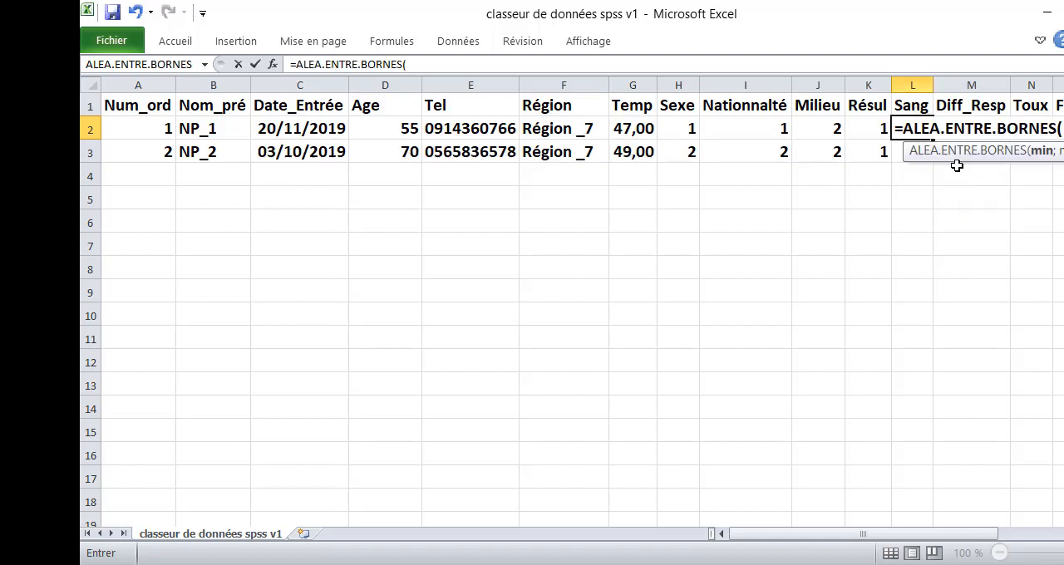
text(1;4))
key(Return)
click(913, 129)
drag(933, 139, 934, 158)
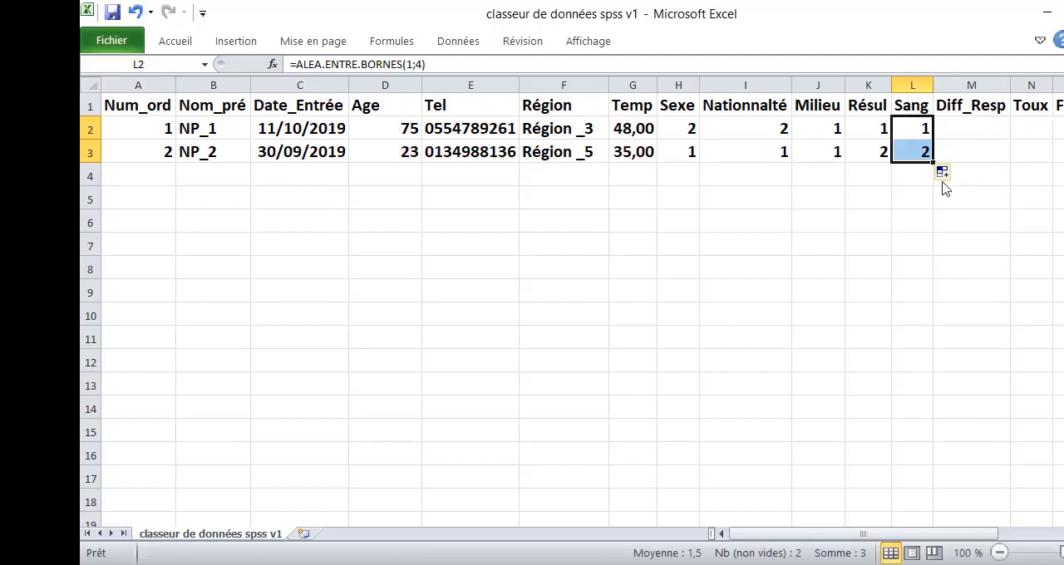
- Enter the formula =ALEA.ENTRE.BORNES(1;2) in cell M2 under Diff_Resp
drag(971, 533, 1040, 519)
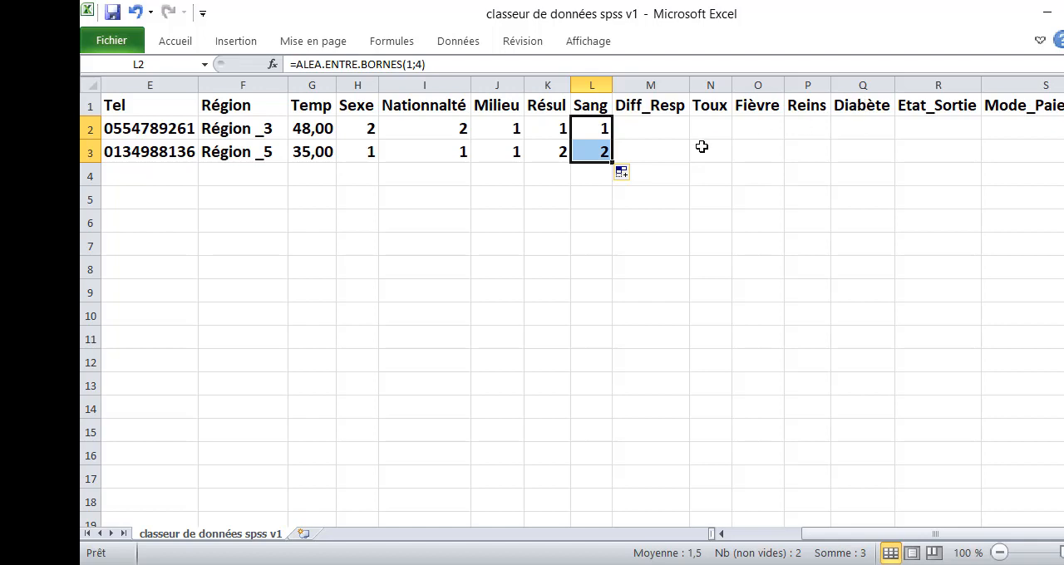
click(680, 133)
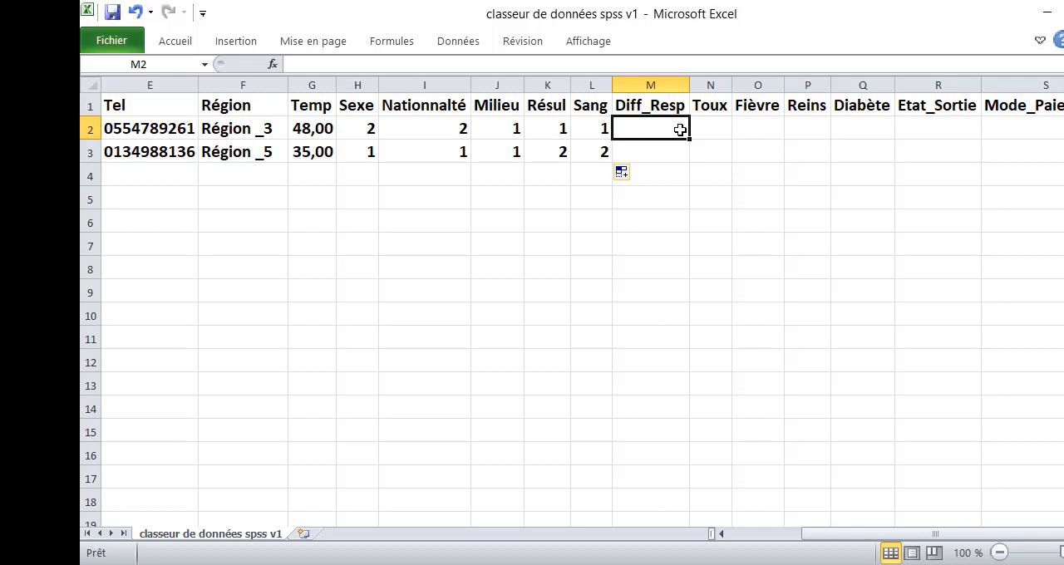
text(=al)
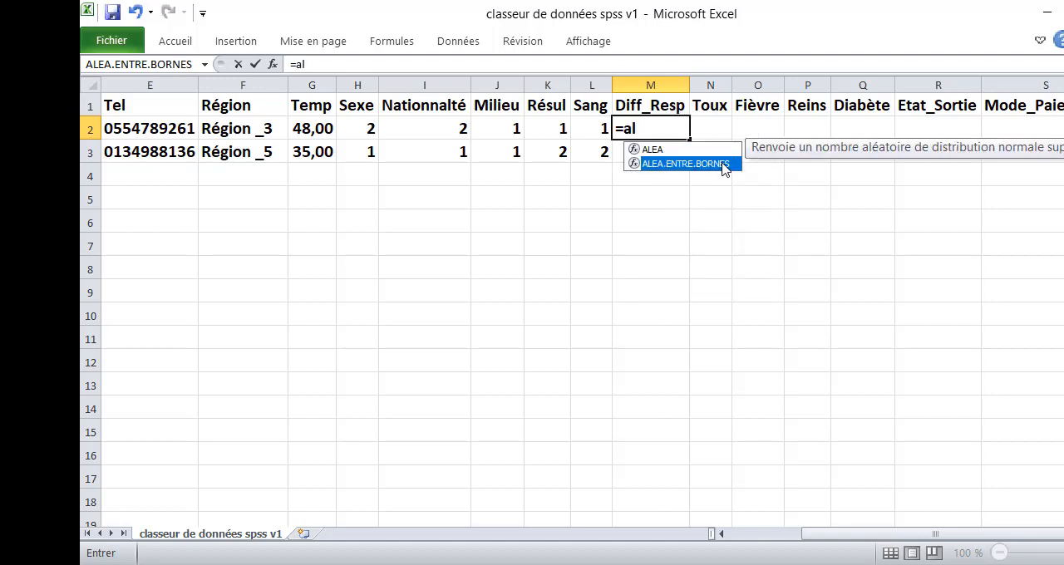
double_click(723, 164)
text(1)
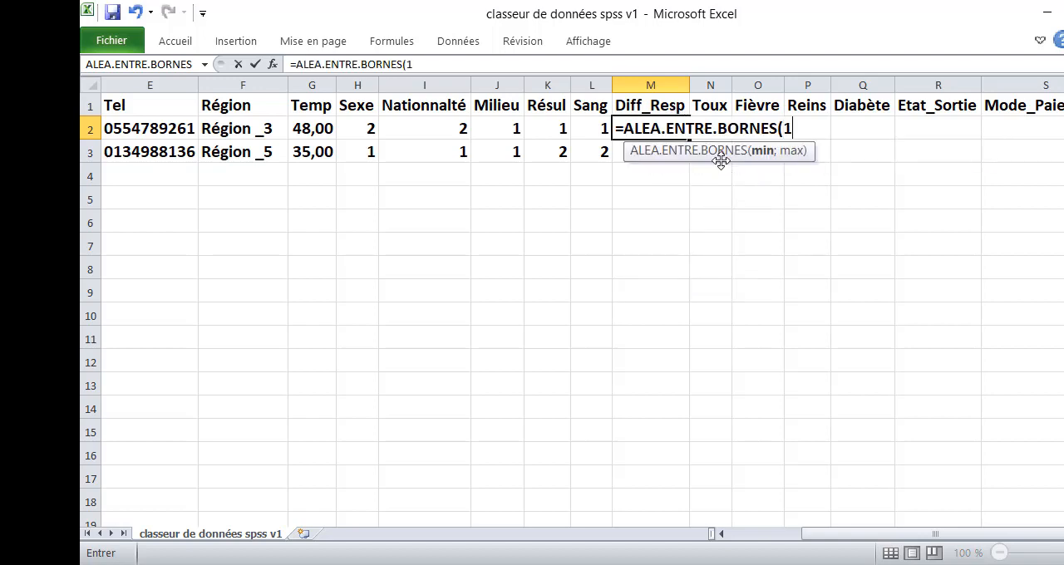
text(;2))
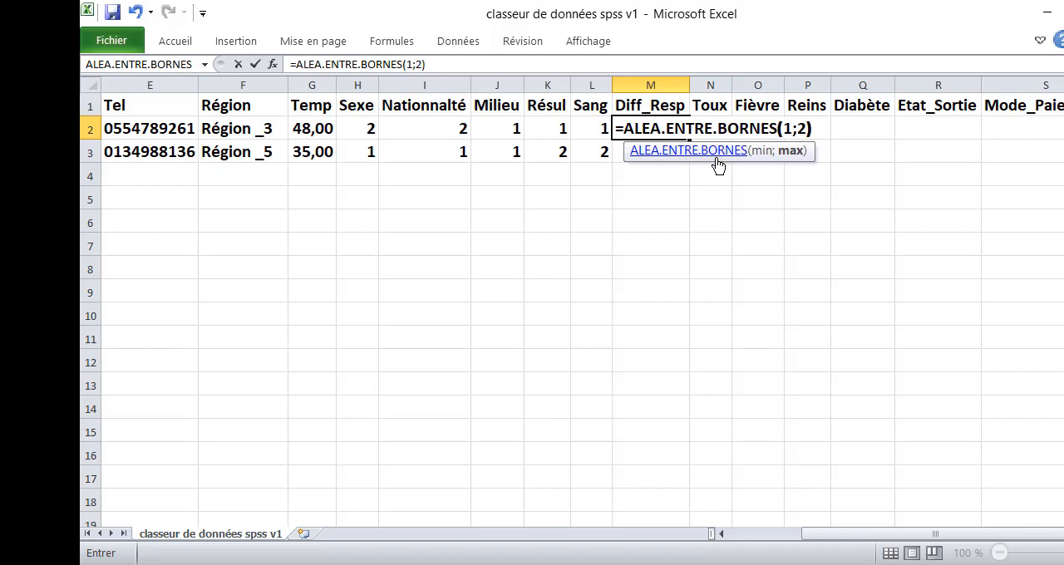
key(Return)
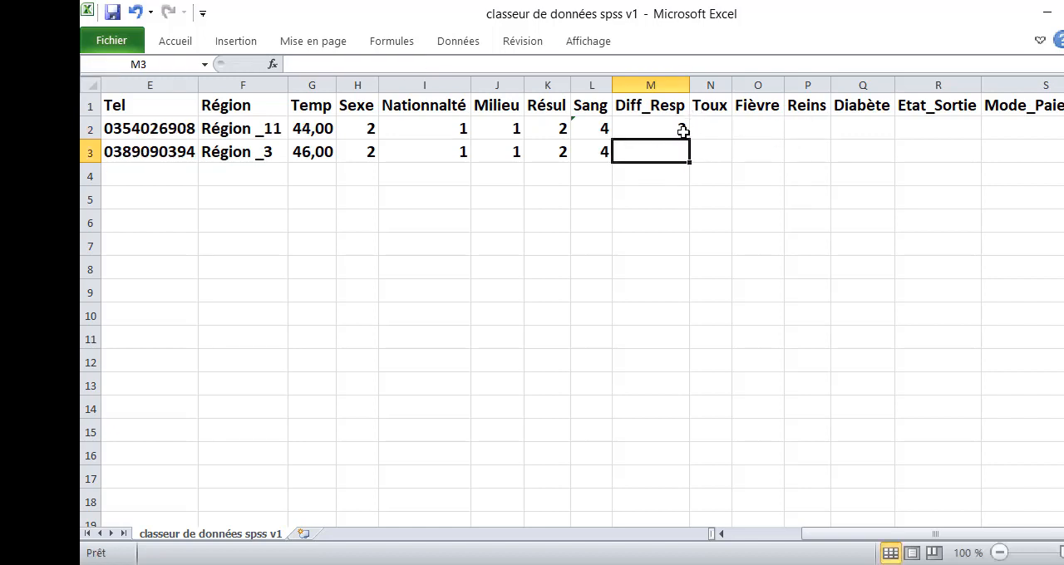
- Fill the Diff_Resp formula from M2 across rows 2 and 3 through Toux, Fièvre, Reins and Diabète to Etat_Sortie
click(683, 126)
drag(692, 143, 895, 158)
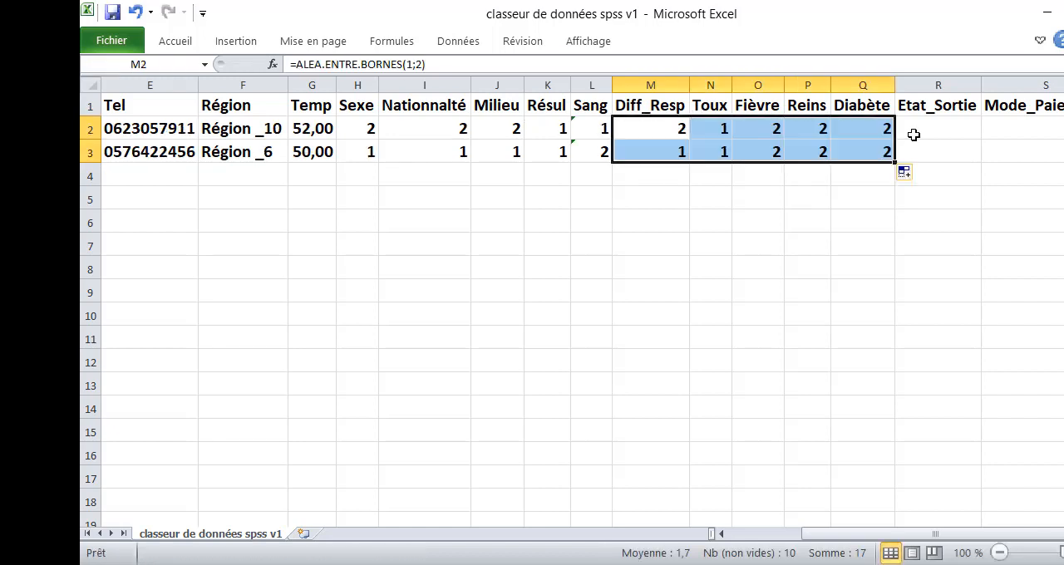
click(884, 127)
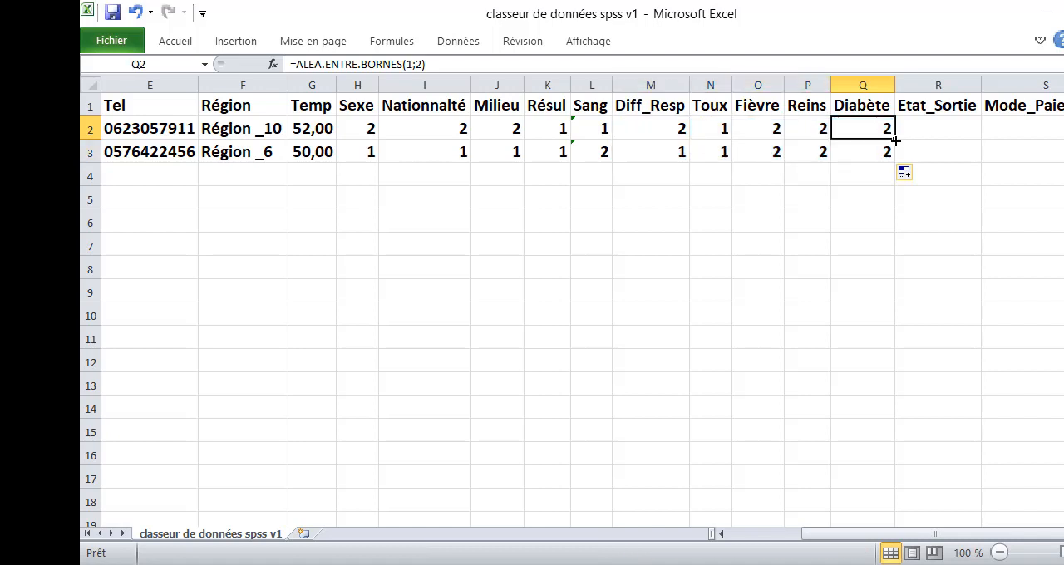
drag(894, 141, 981, 159)
- Enter an ALEA.ENTRE.BORNES formula in cell S2 under Mode_Paiement and fill it down to S3
click(1006, 129)
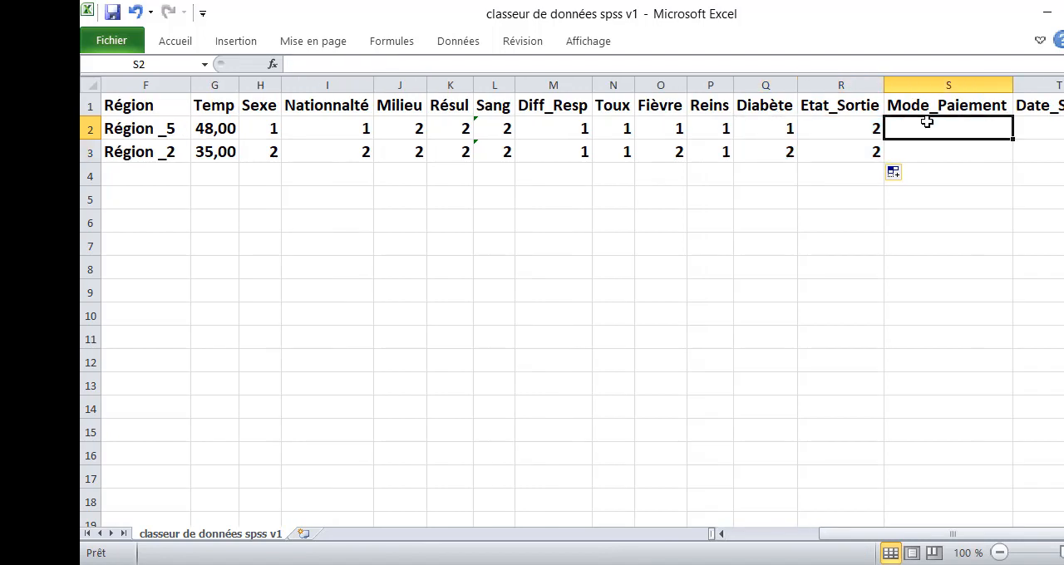
text(=)
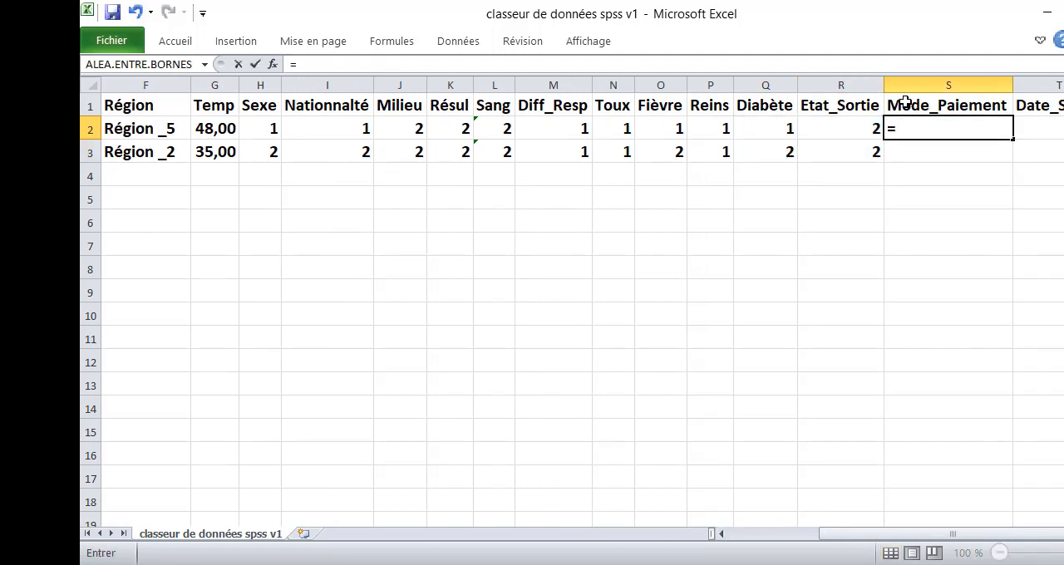
text(al)
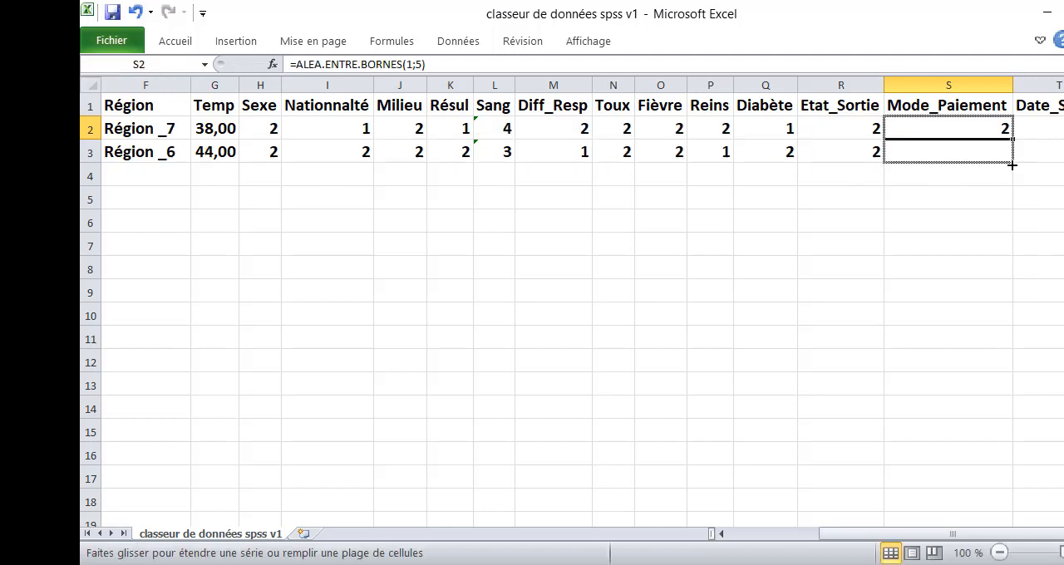
drag(1012, 165, 1012, 165)
- Enter a formula in T2 under Date_Sortie that adds ALEA.ENTRE.BORNES with a minimum of 5 to the entry date in C2
click(1031, 133)
text(=)
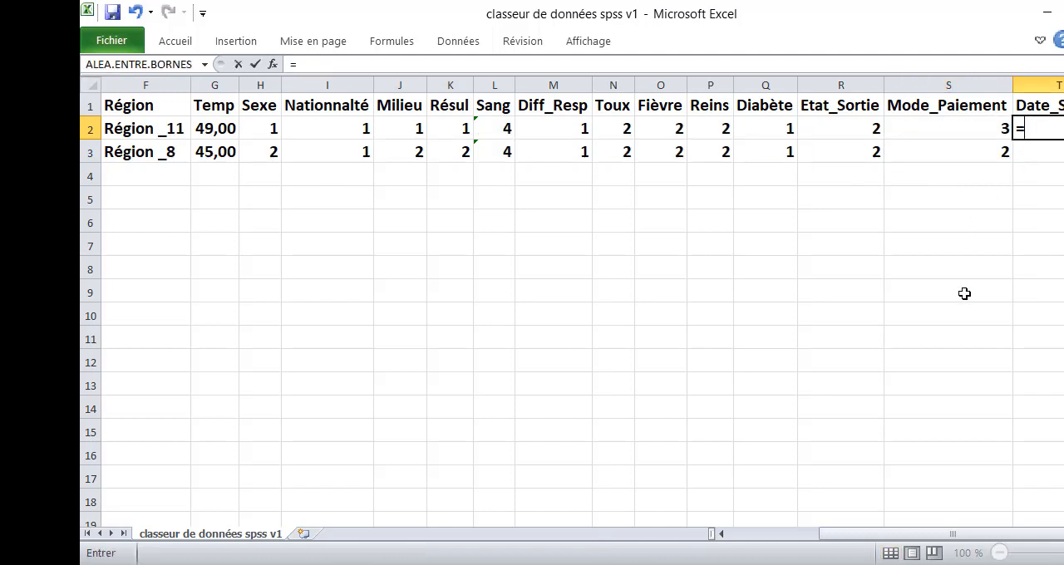
drag(840, 537, 732, 560)
click(324, 128)
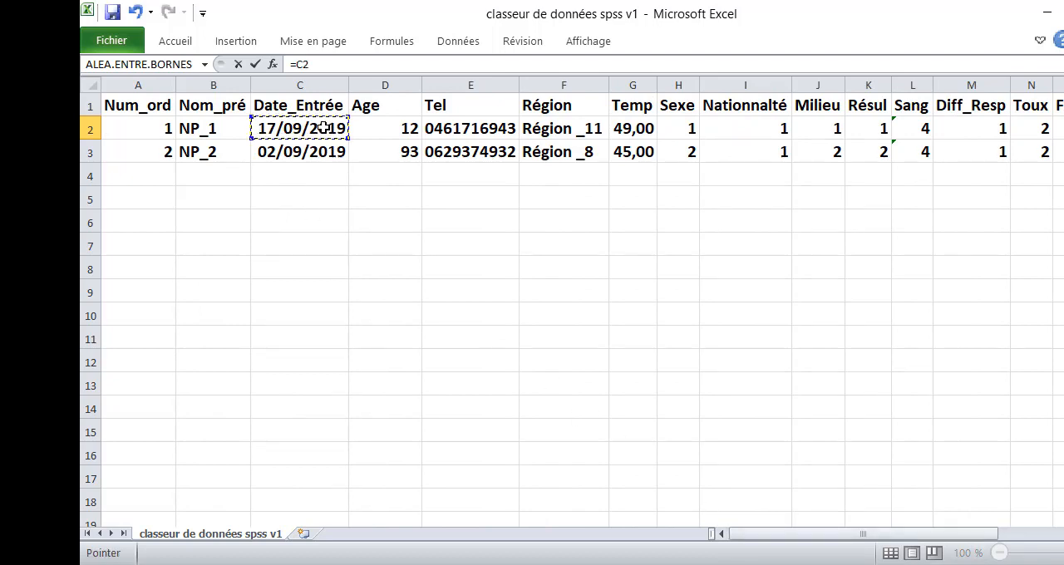
text(+al)
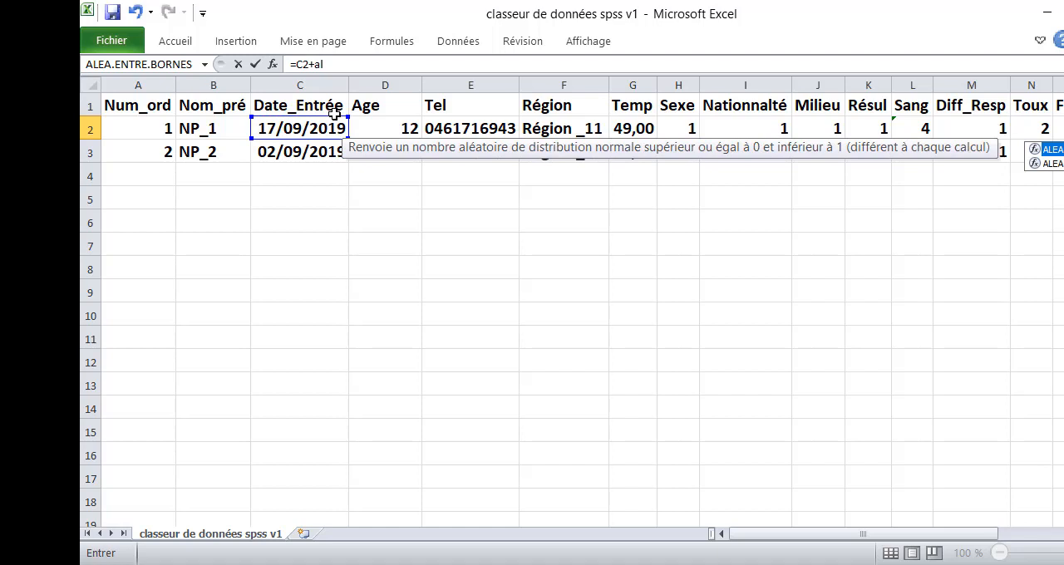
click(1042, 164)
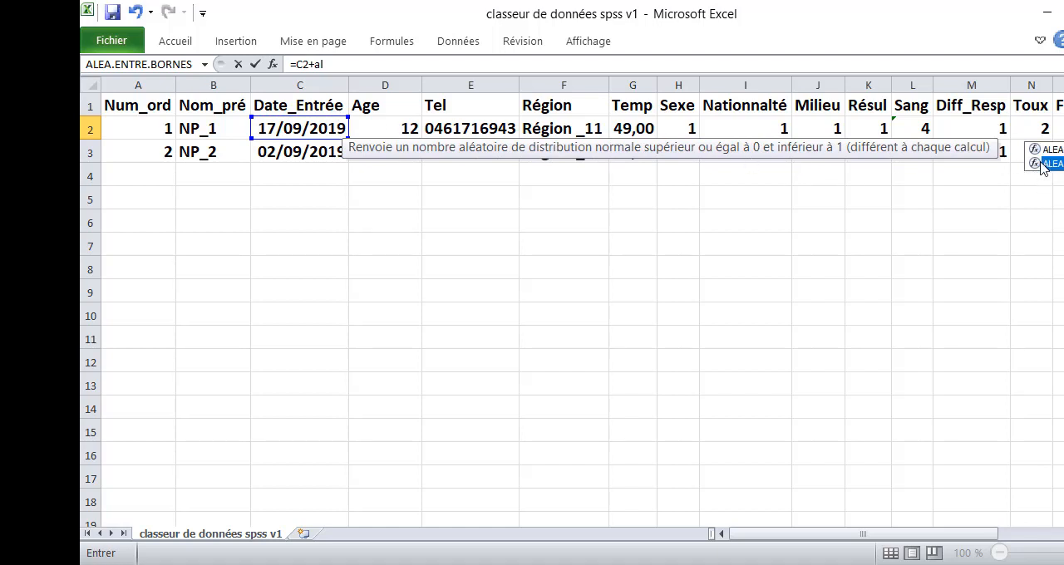
double_click(1041, 163)
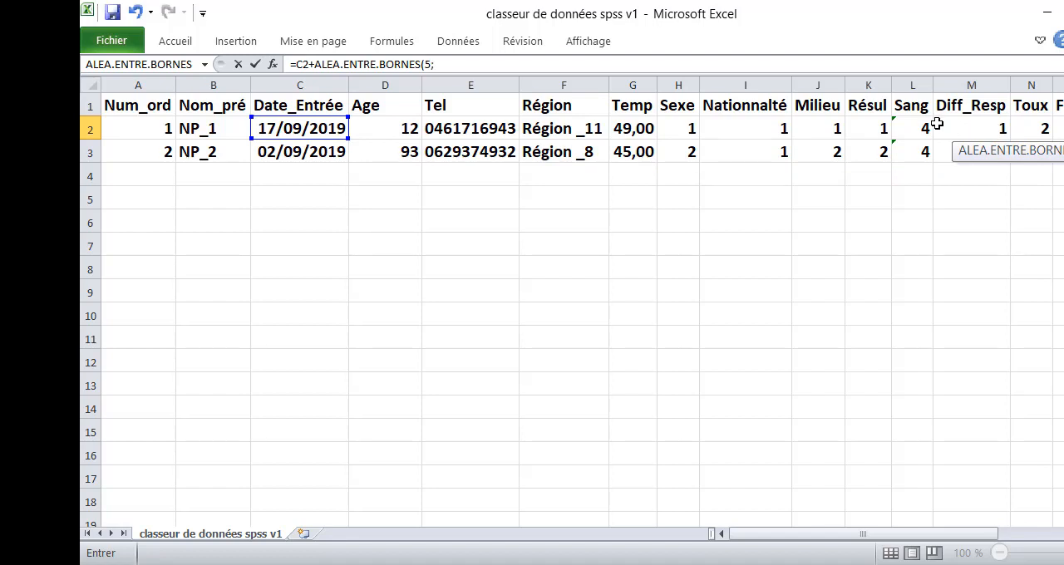
text(3*)
key(Return)
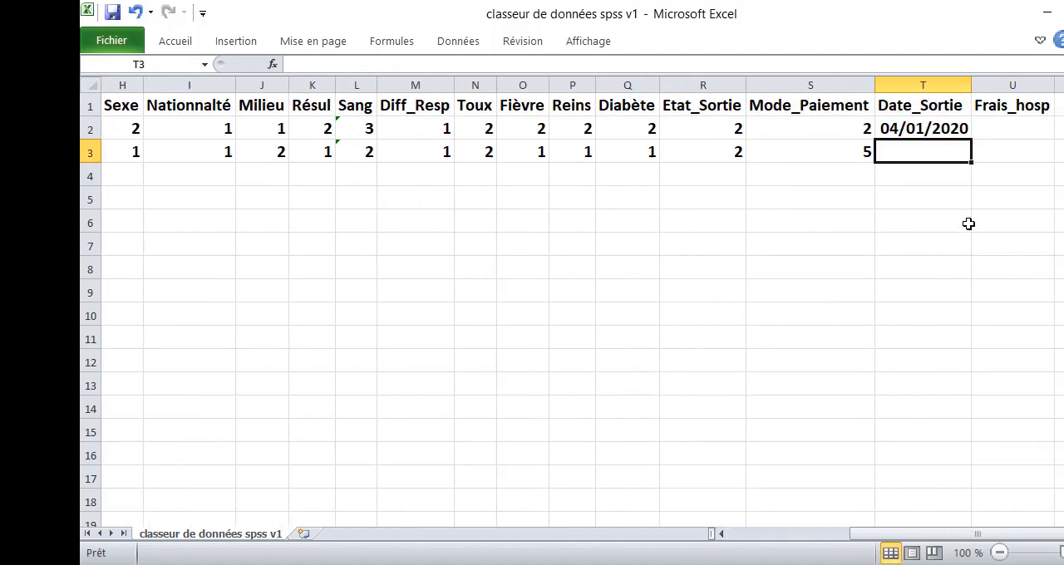
- Fill the Date_Sortie formula from T2 down to T3 and select cell U2 under Frais_hosp
click(944, 129)
double_click(971, 140)
click(994, 121)
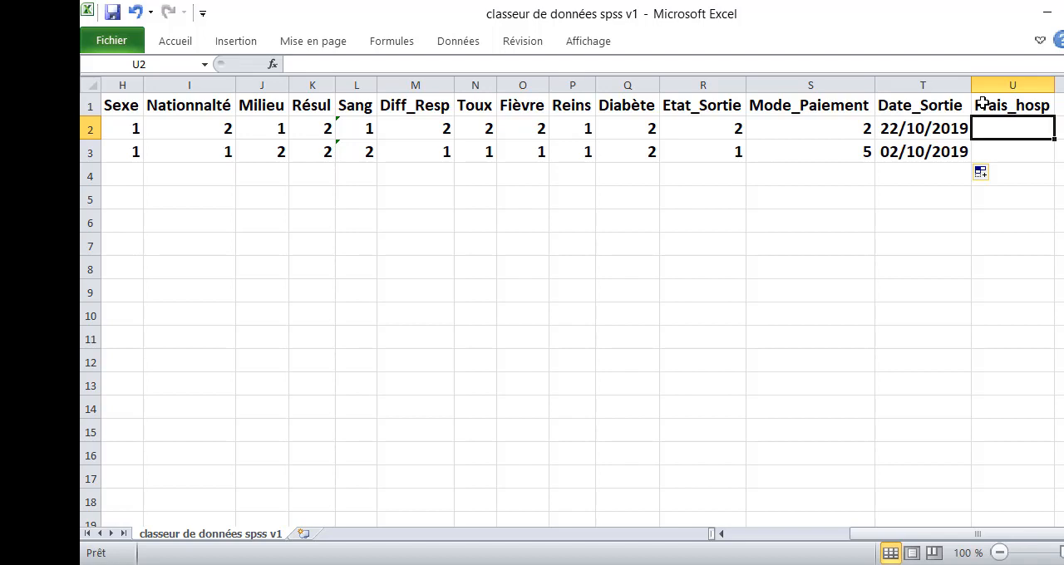
- Enter the formula =(T2-C2)*850 in cell U2 under Frais_hosp and fill it down to U3
text(=()
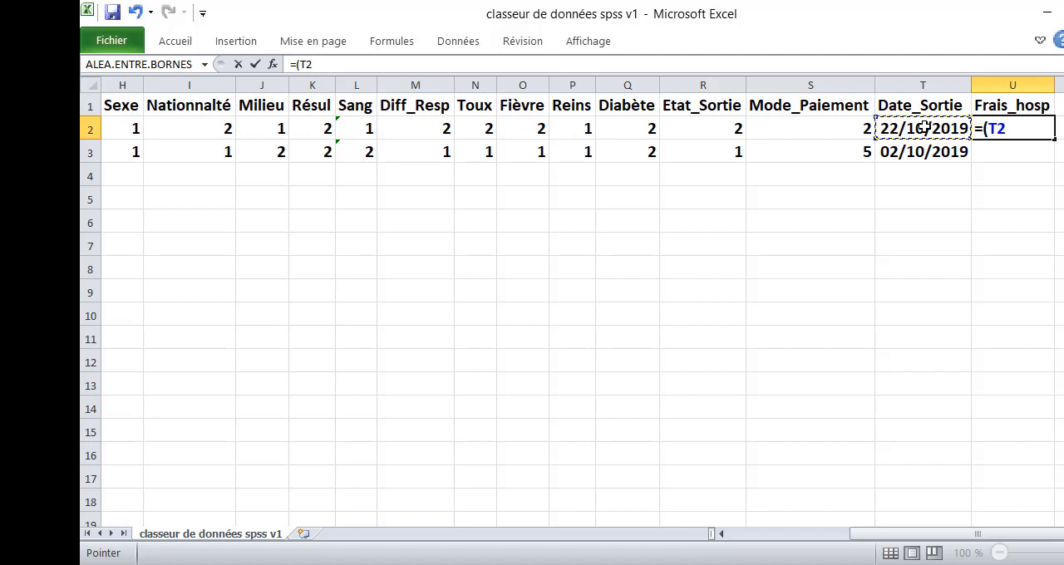
text(-)
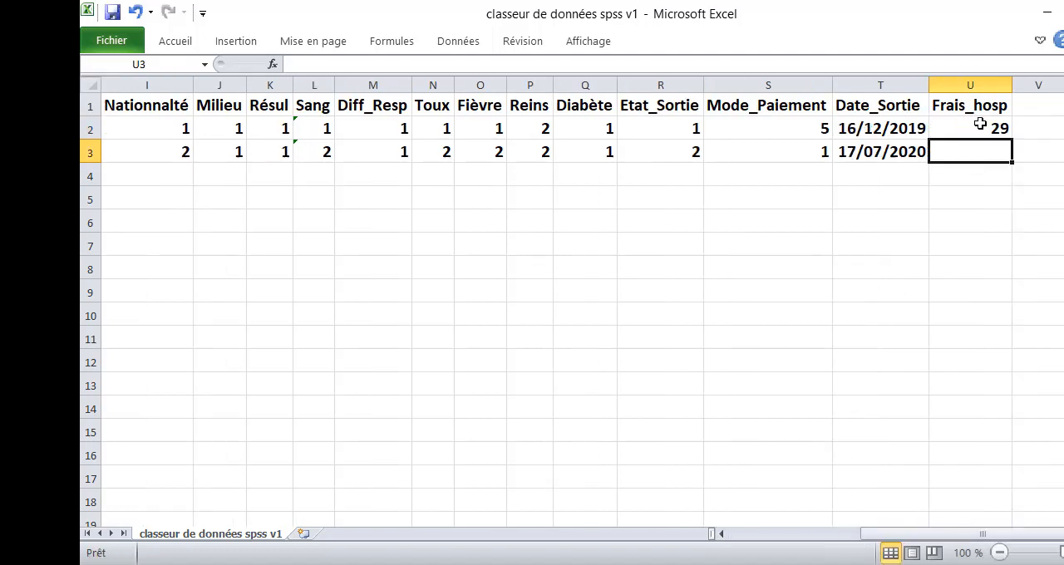
click(981, 123)
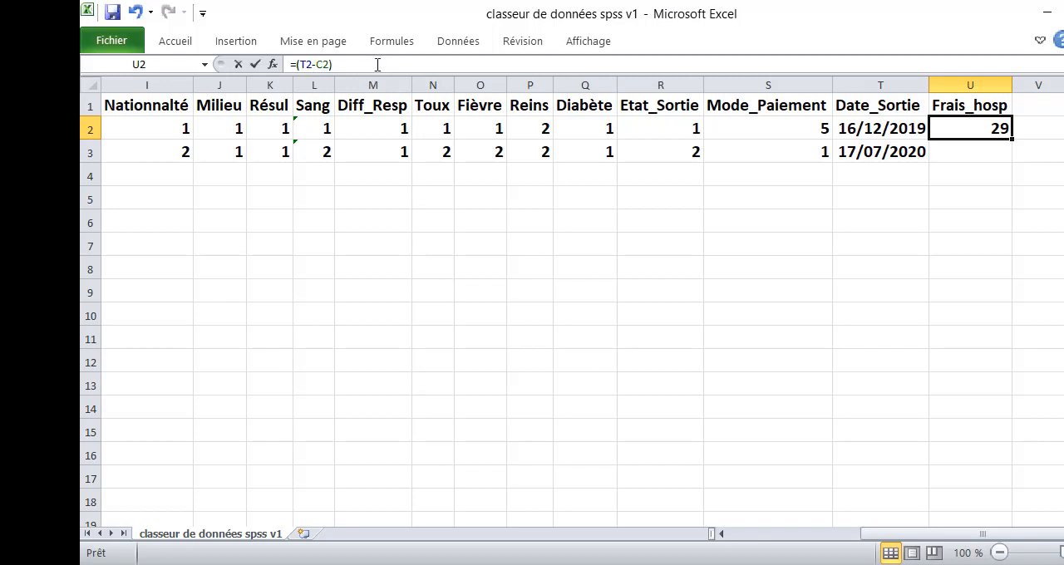
click(378, 64)
text(*)
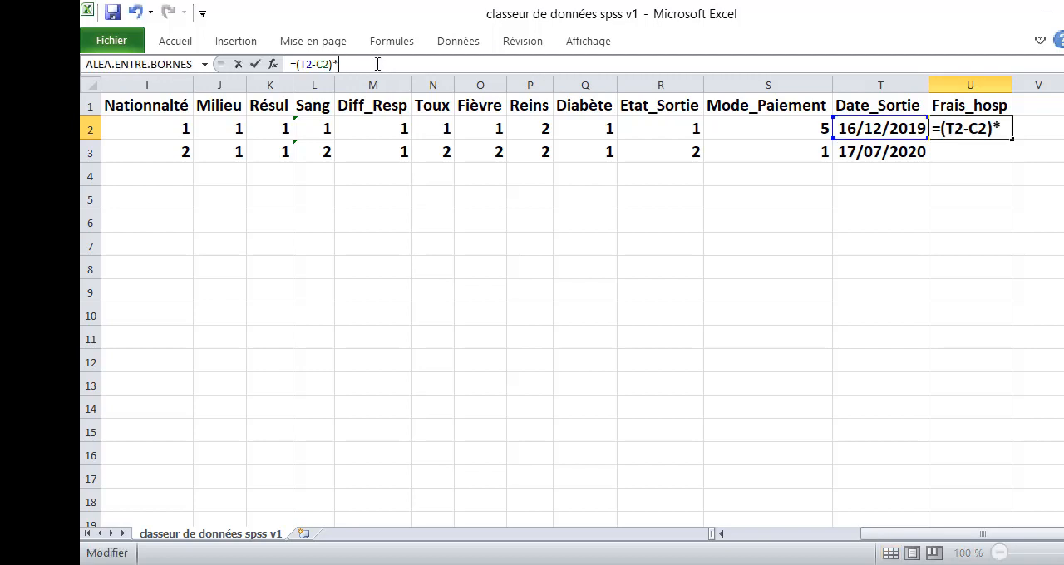
text(850)
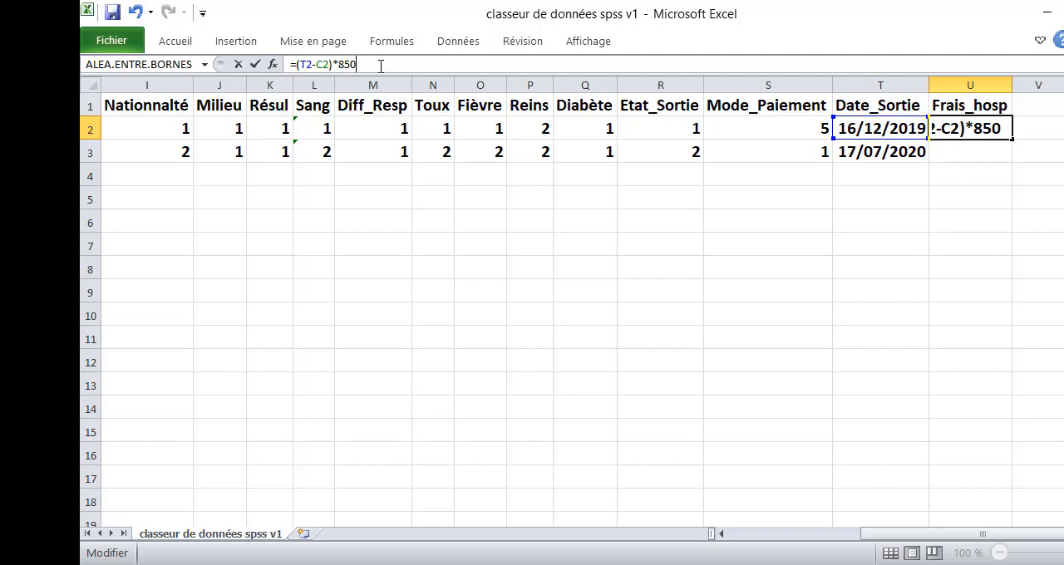
key(ctrl+Return)
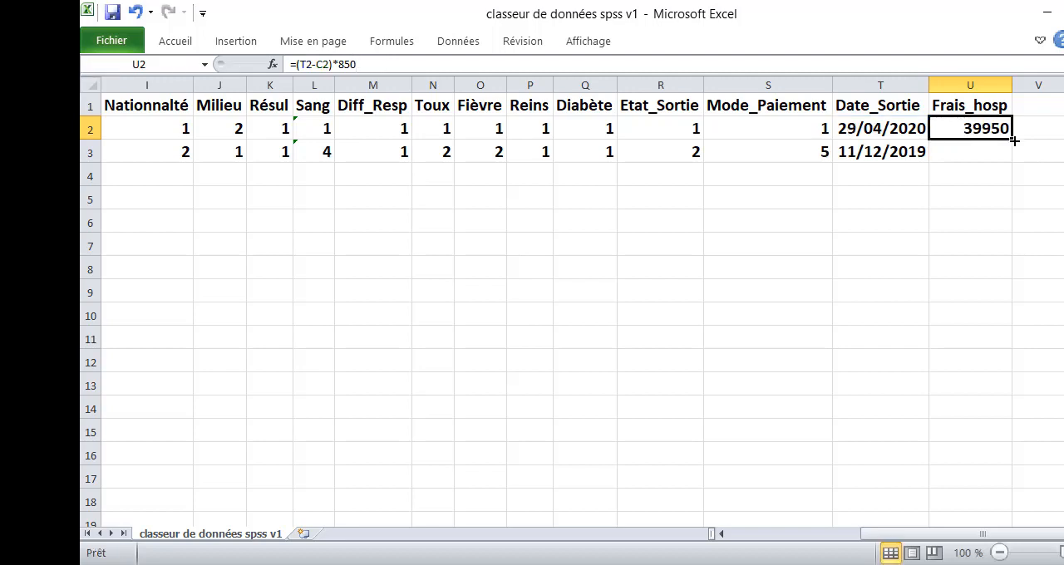
drag(1012, 140, 1012, 159)
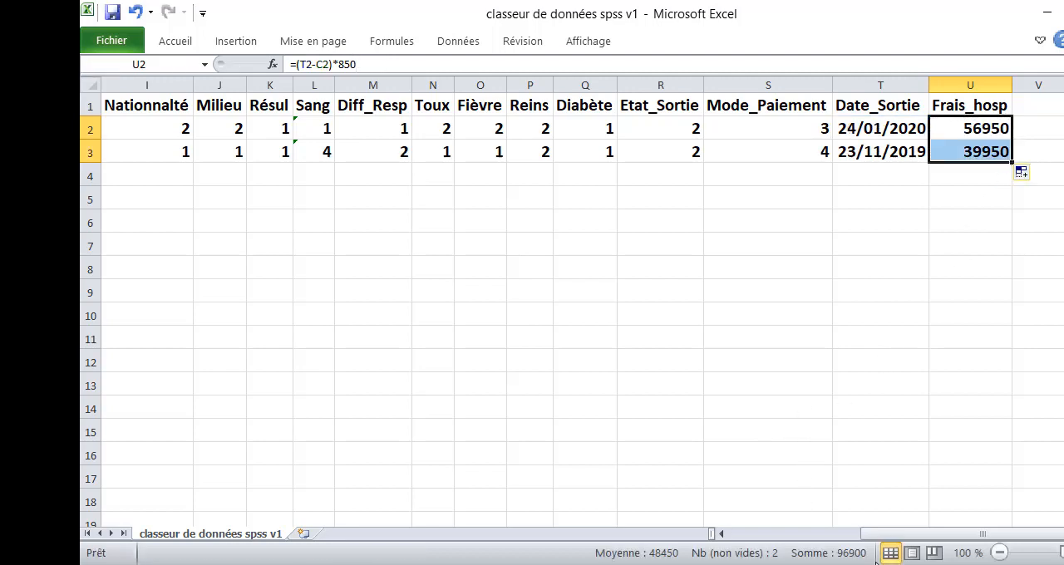
- Fill the row 3 formulas from A3:U3 down to row 651 and save the workbook
drag(888, 536, 736, 541)
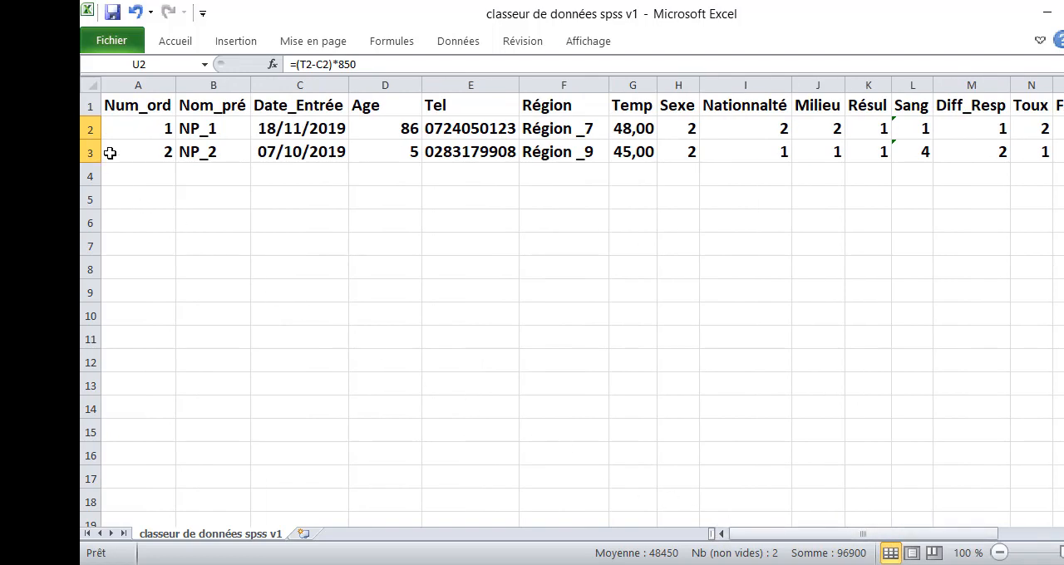
drag(111, 152, 1063, 163)
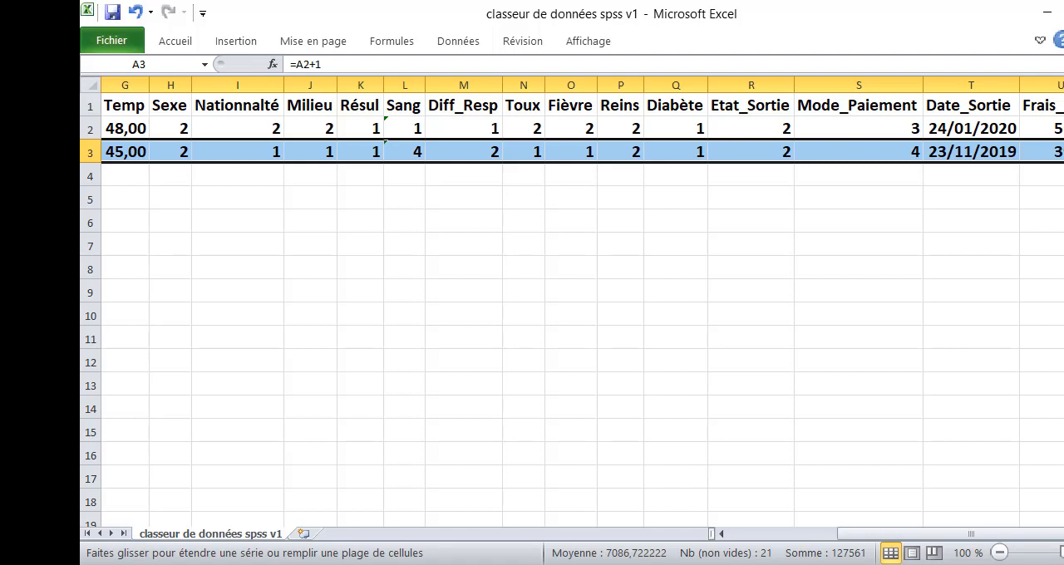
drag(1063, 162, 1063, 302)
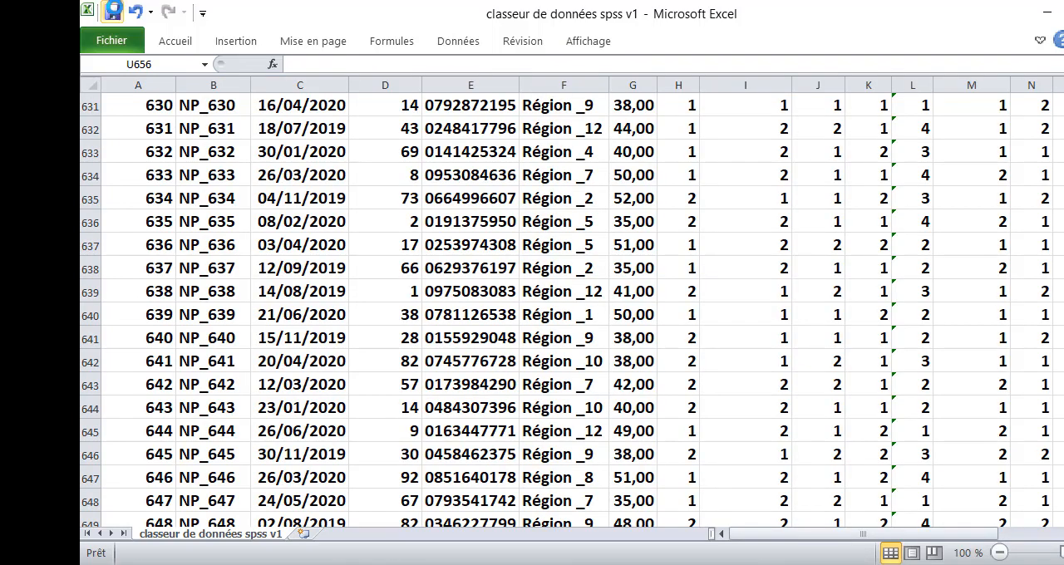
click(112, 10)
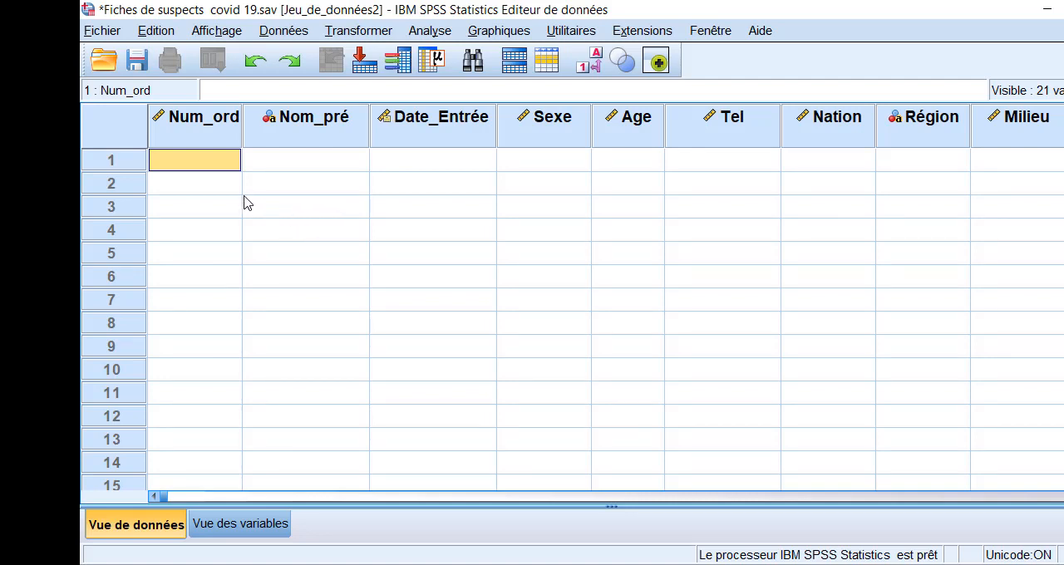
- Switch to SPSS Statistics and import the Excel file "classeur de données spss v1.xlsx" from the 30 JUIN 2020 SPSS folder
click(103, 31)
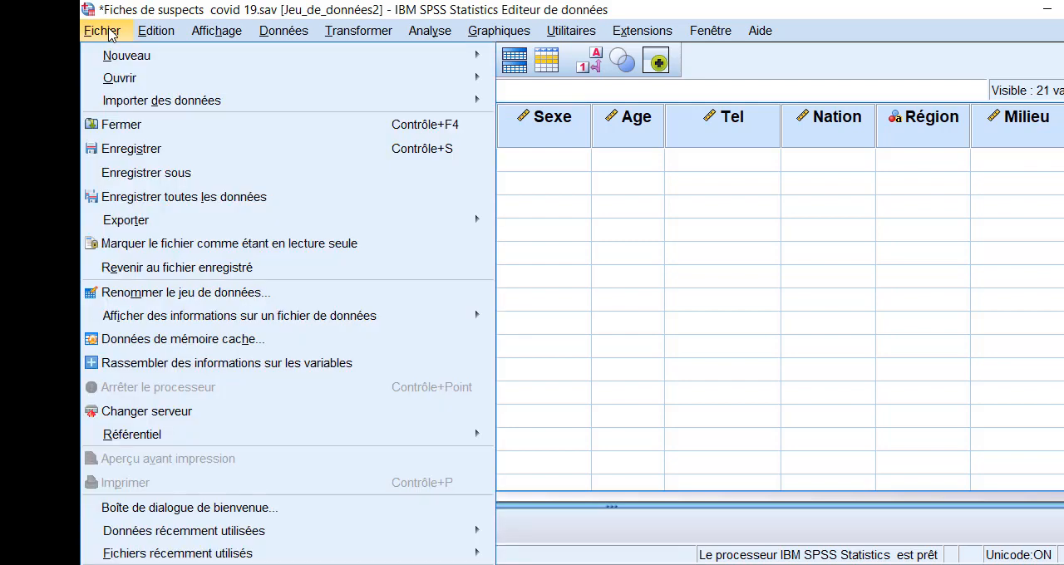
mouse_move(204, 104)
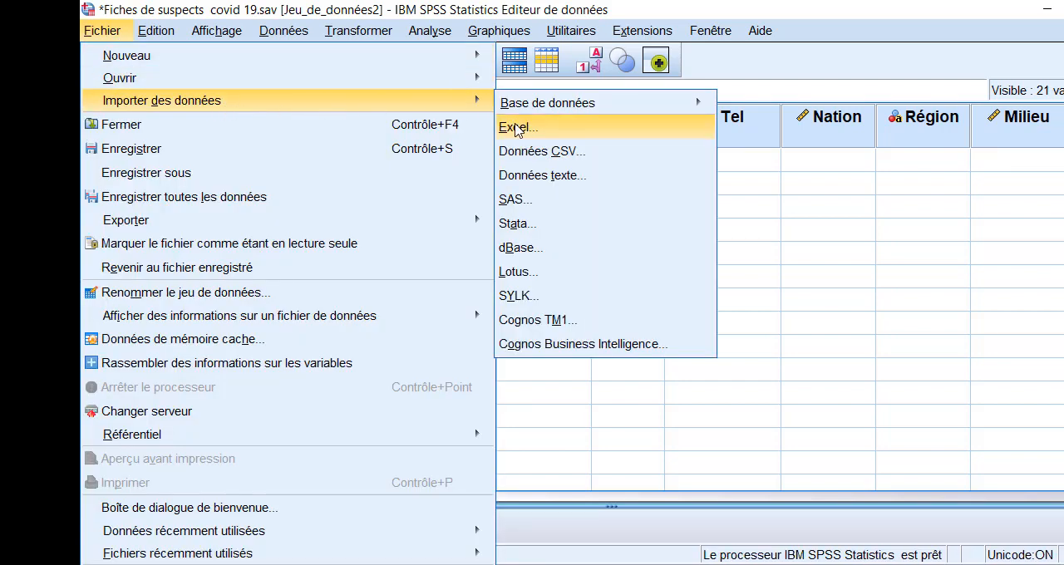
click(517, 129)
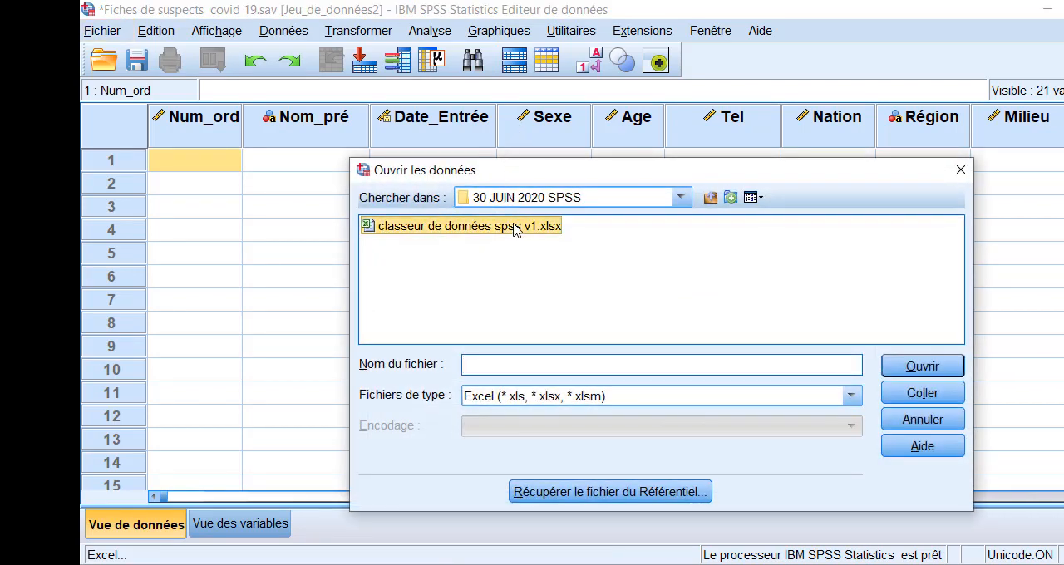
click(514, 228)
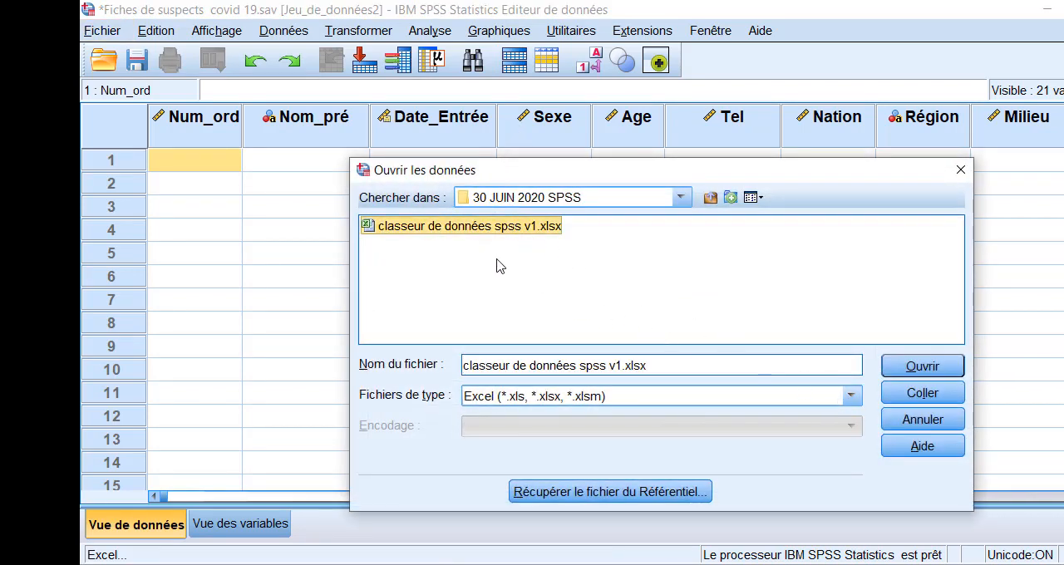
click(919, 370)
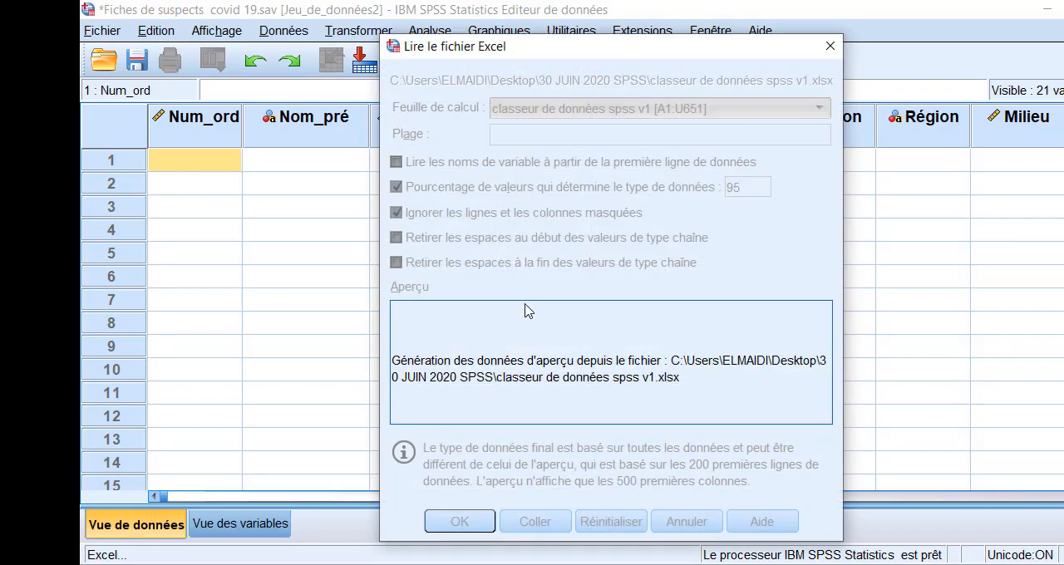
click(461, 522)
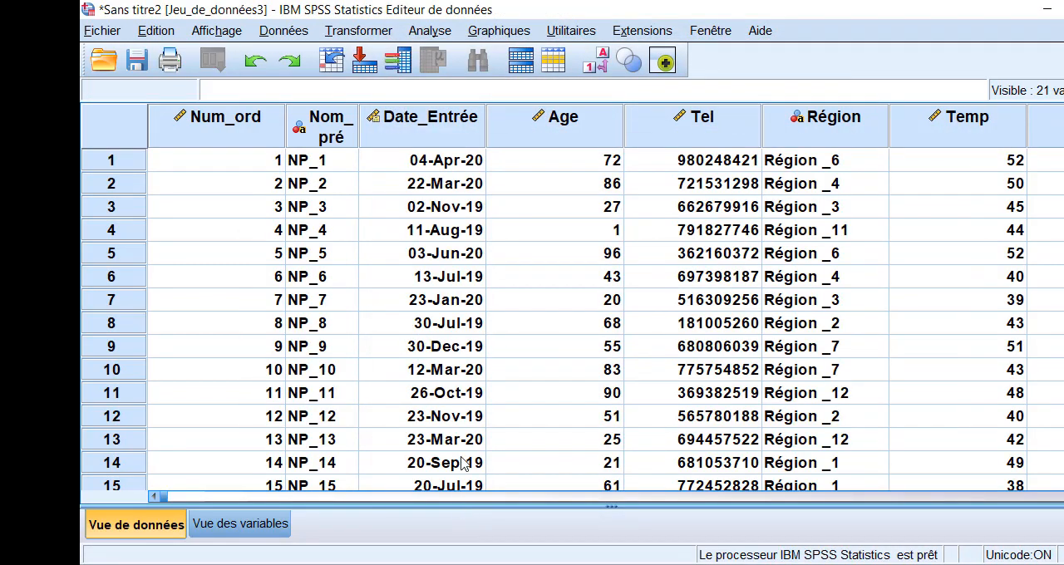
- Examine the imported records in the data view from the first row down to the last one
scroll(518, 232, down, 18)
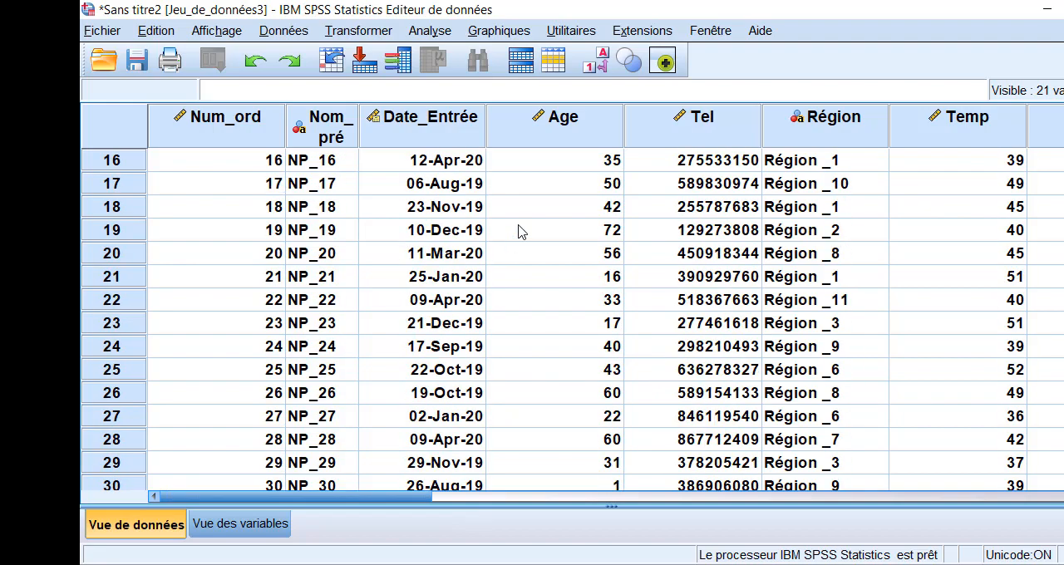
scroll(518, 232, down, 20)
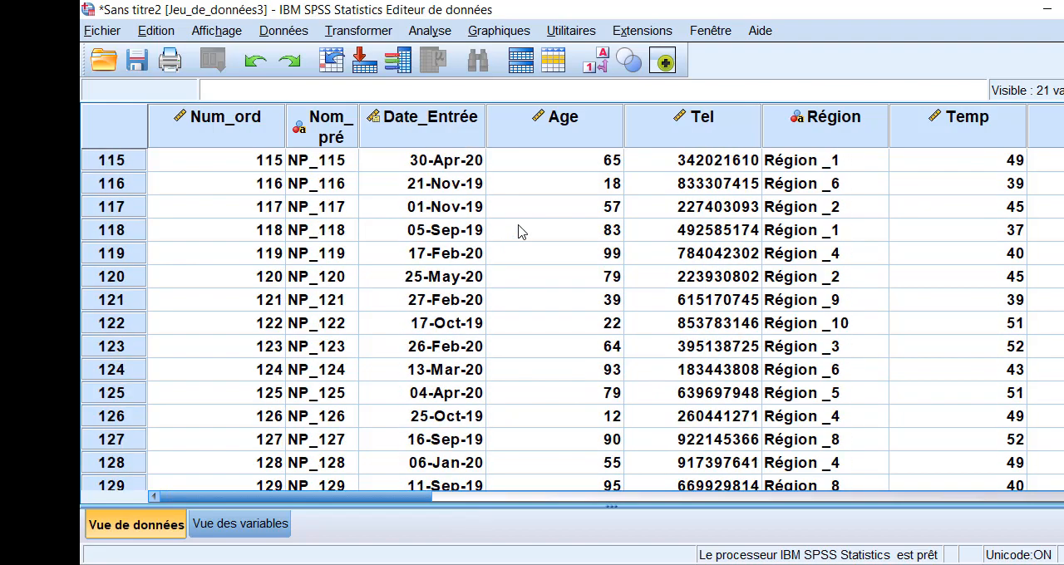
scroll(525, 407, down, 20)
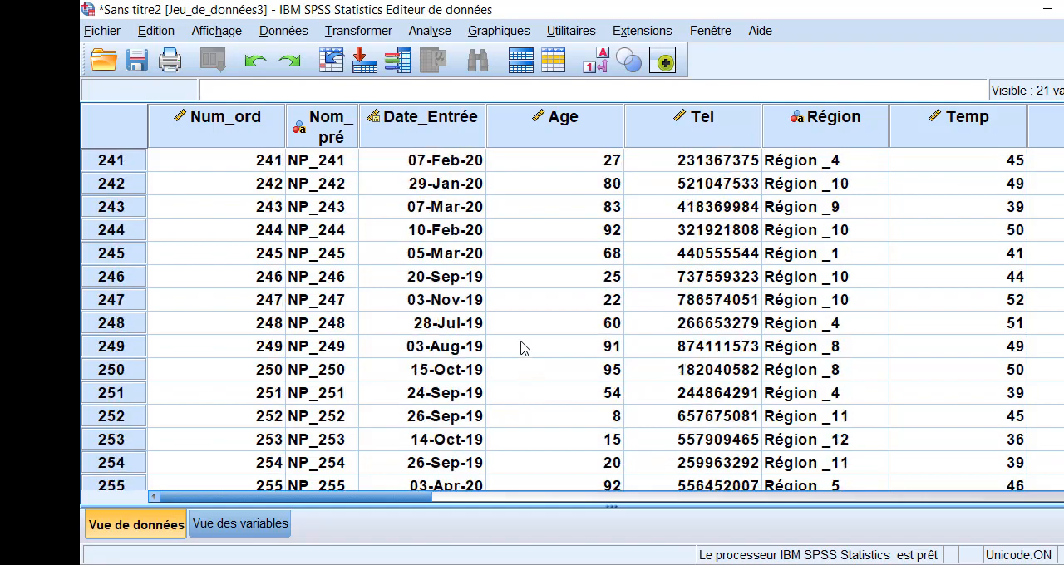
scroll(563, 418, down, 20)
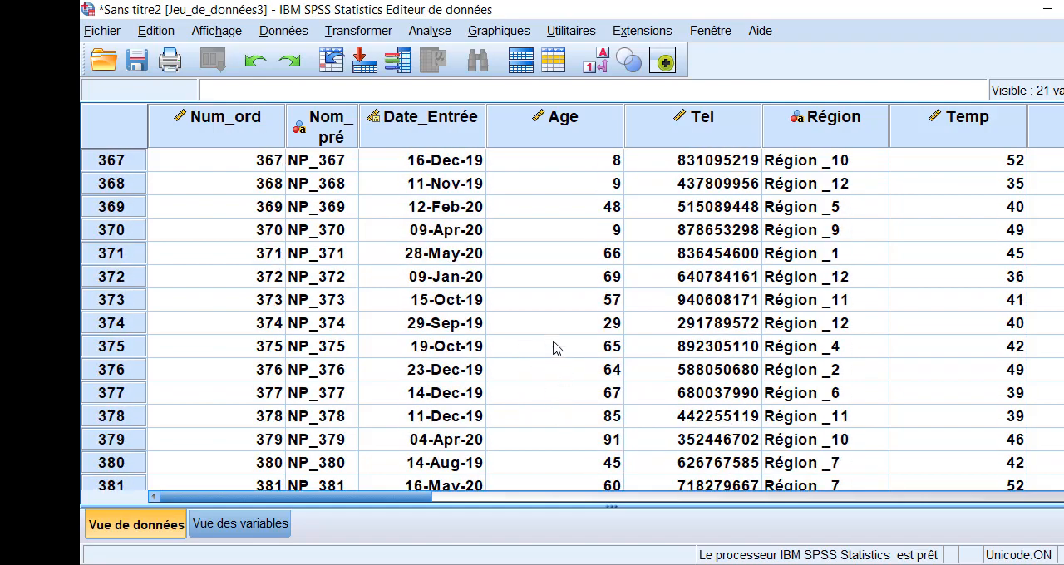
scroll(549, 301, down, 20)
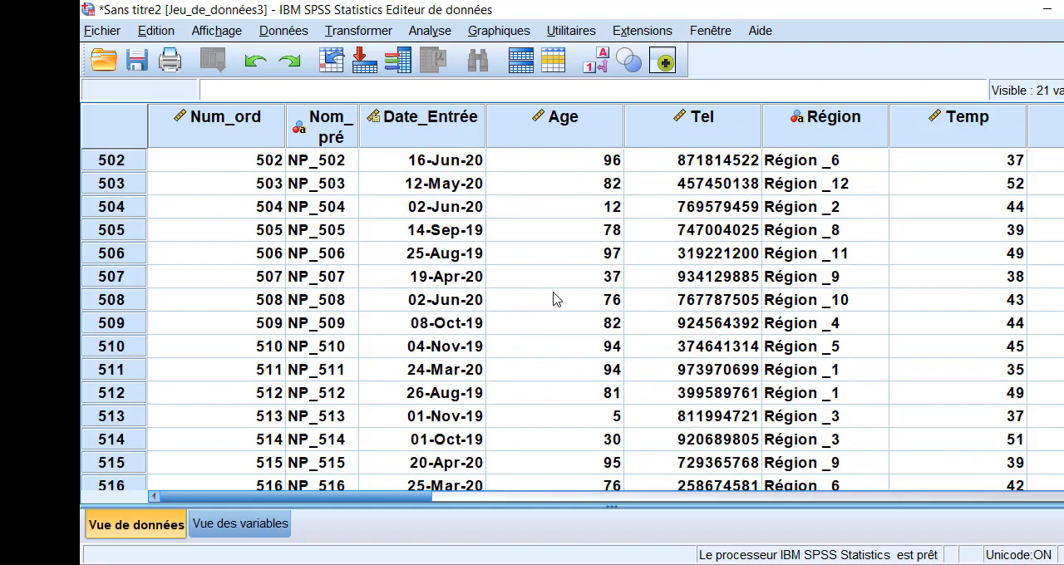
scroll(209, 416, down, 20)
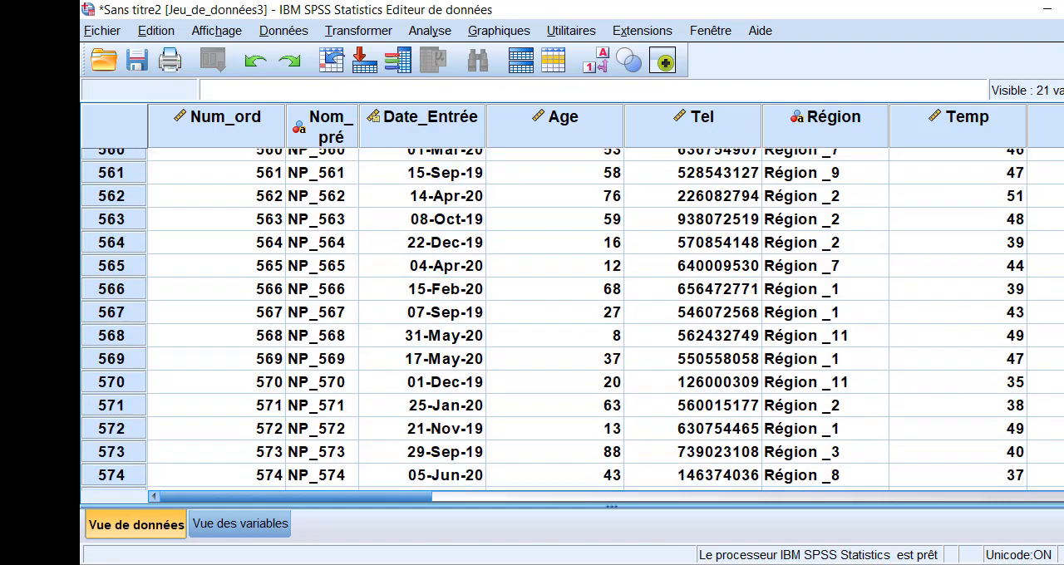
scroll(209, 415, up, 1)
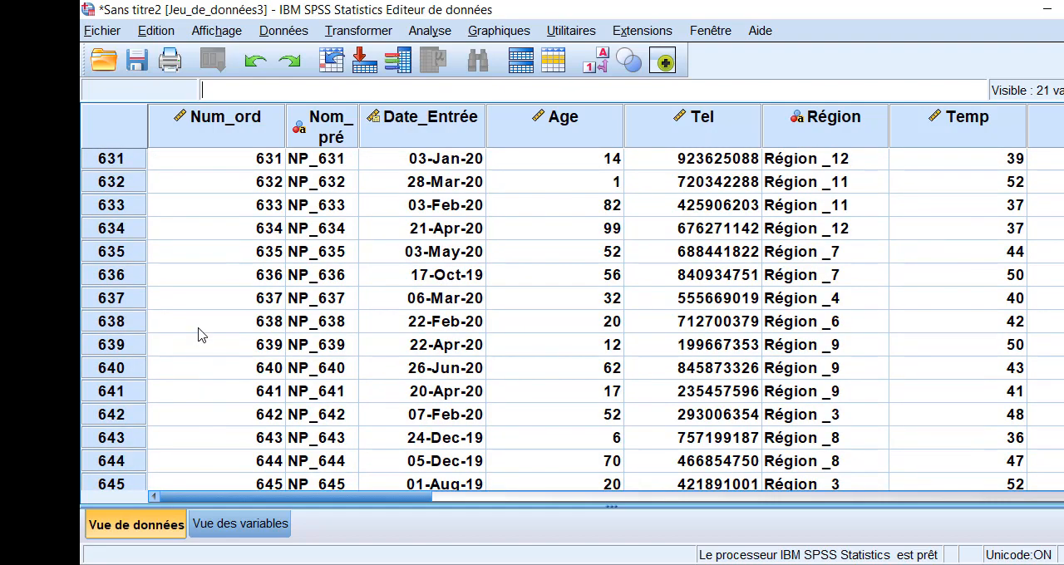
scroll(199, 333, down, 4)
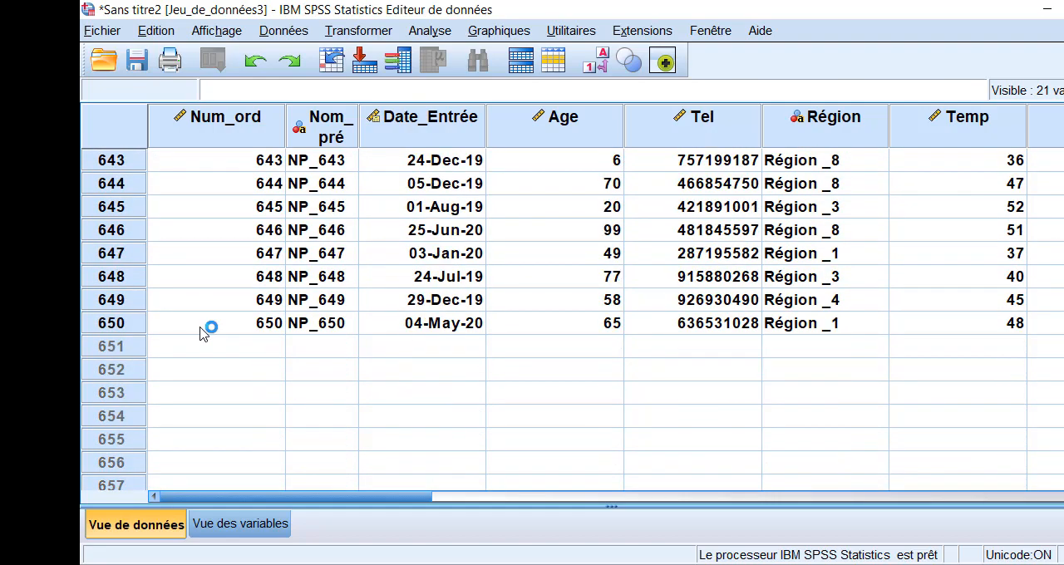